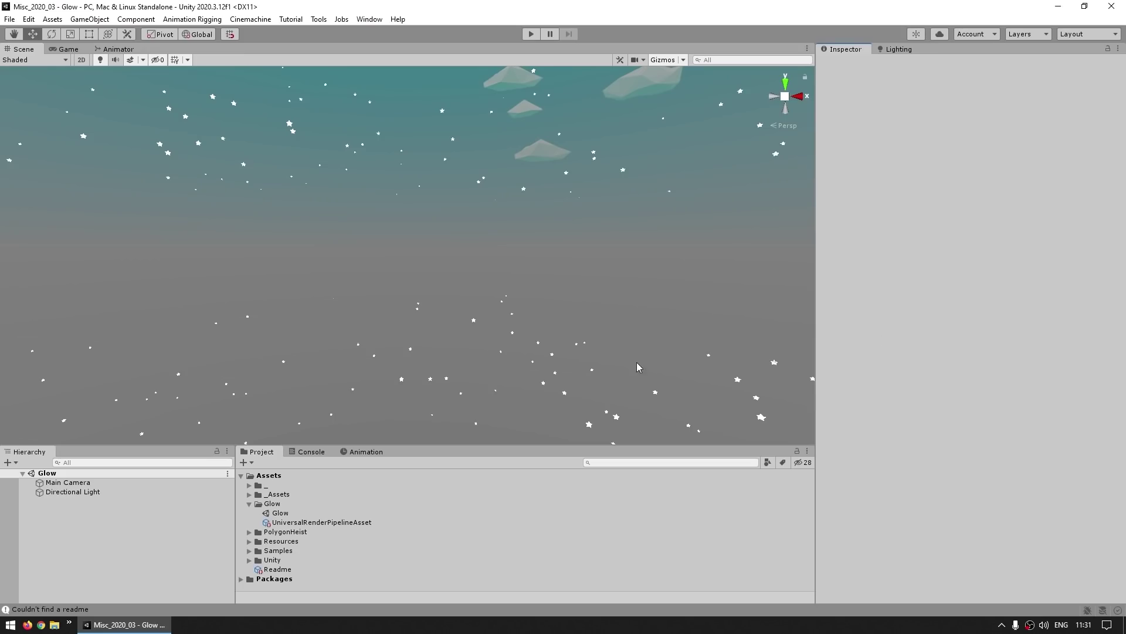
Add a framed 3D Sphere using a new SphereGlow material from the Glow folder, with Emission ticked.
right_click(133, 560)
mouse_move(176, 412)
click(271, 425)
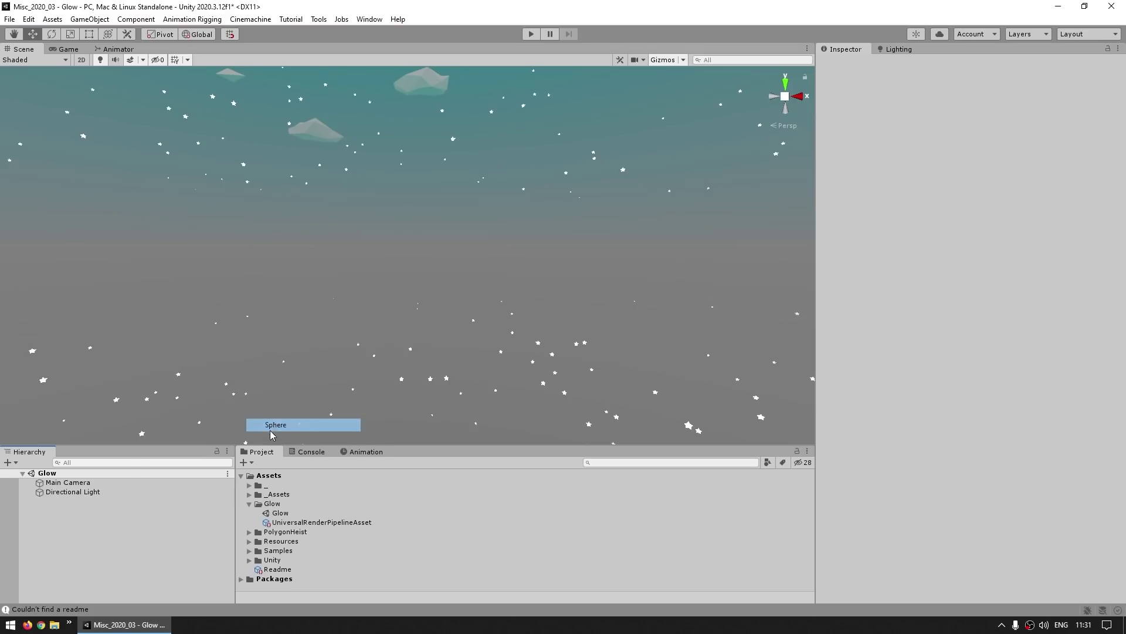
key(f)
right_click(278, 503)
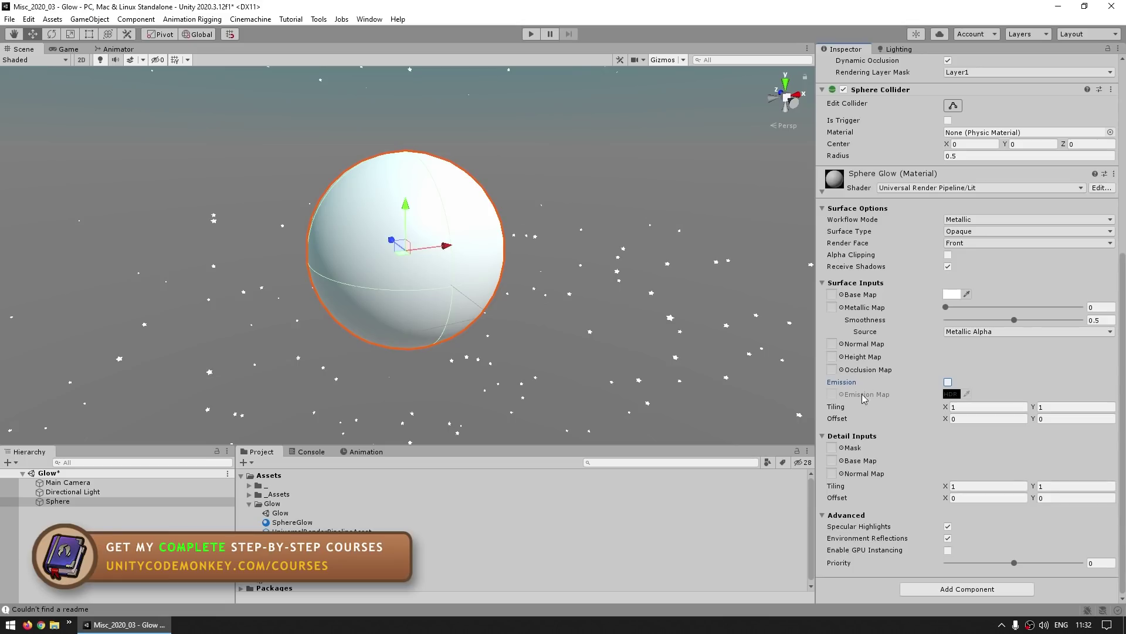
click(948, 382)
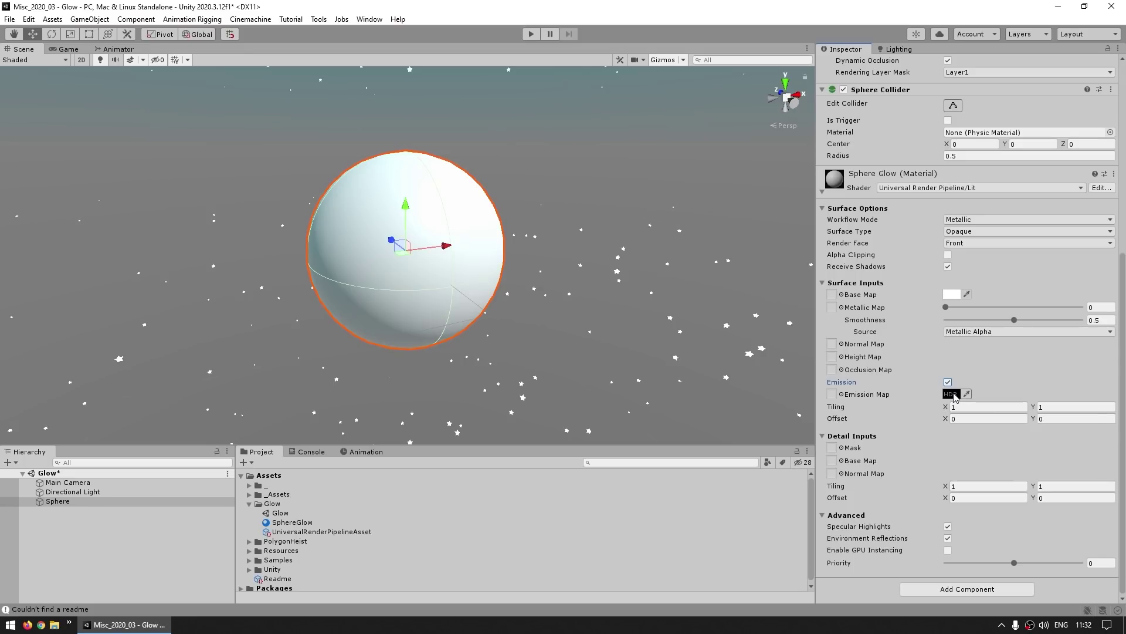
Set the sphere's HDR emission colour to orange (255, 105, 0) at intensity 2.7.
click(952, 395)
click(1073, 379)
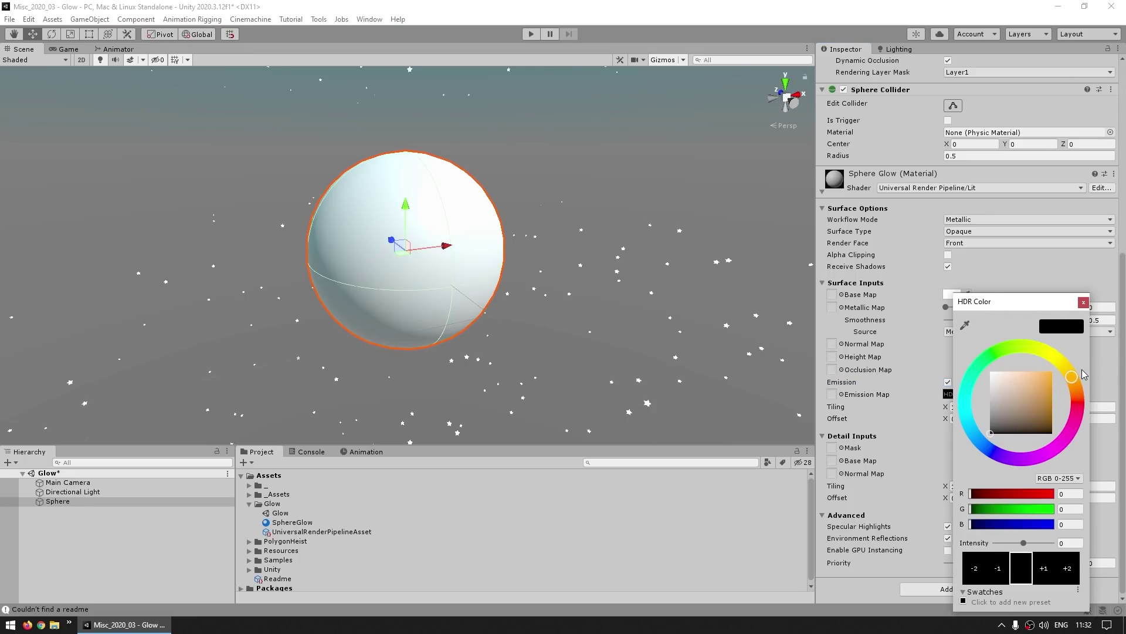
click(1052, 372)
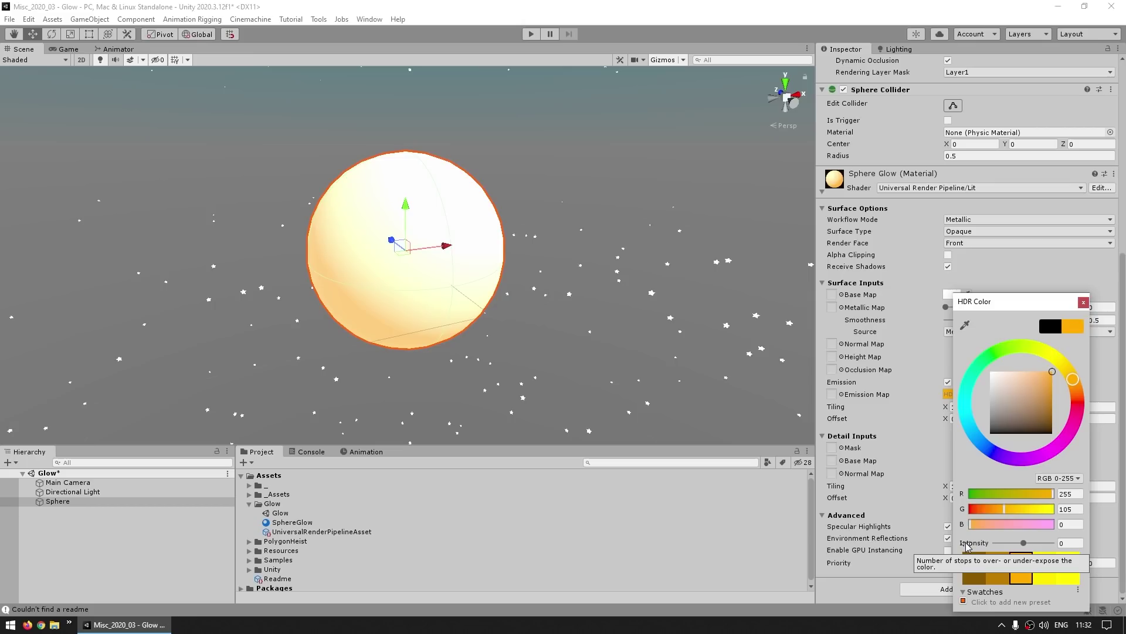
click(1045, 567)
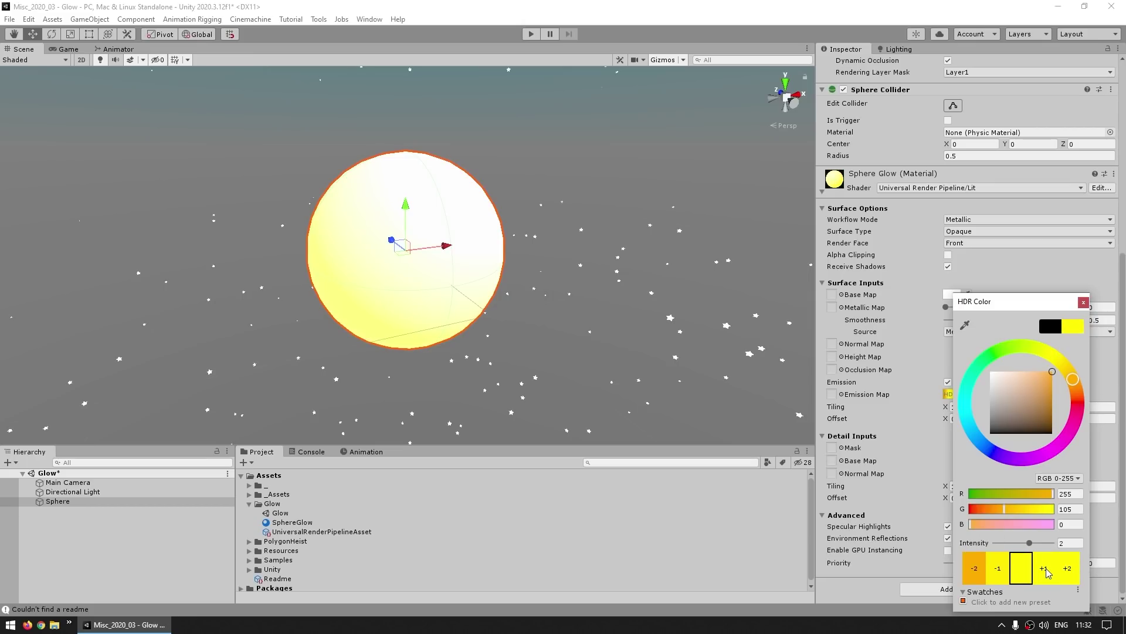
click(1047, 543)
click(1005, 578)
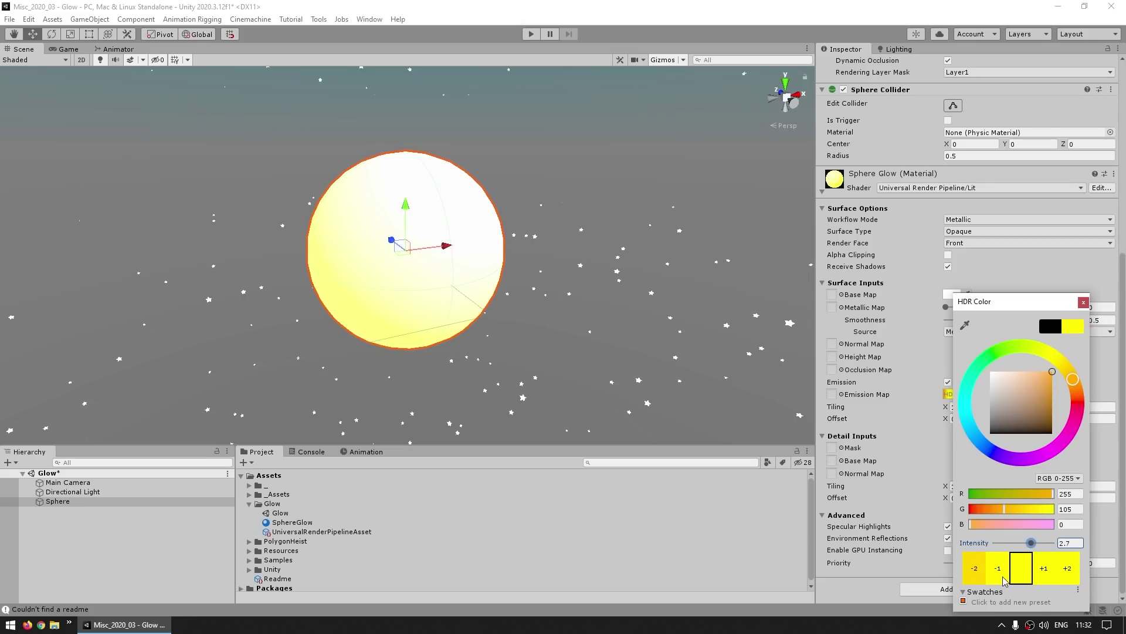
click(1042, 571)
click(908, 302)
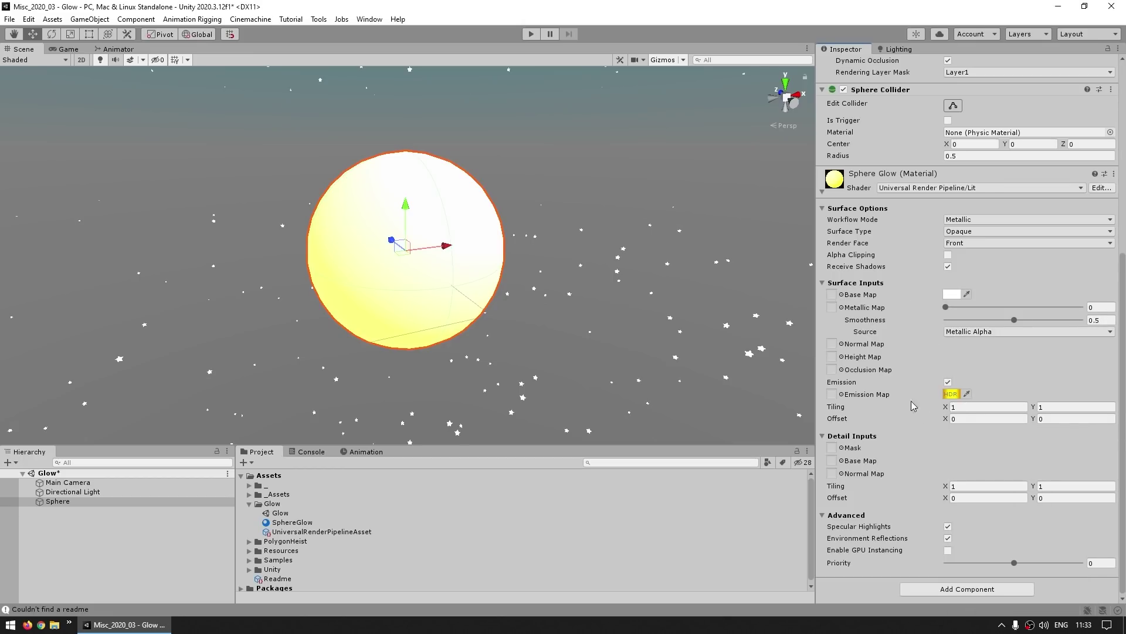
Create an empty object named PostProcessing and add a Volume component to it.
scroll(915, 434, up, 5)
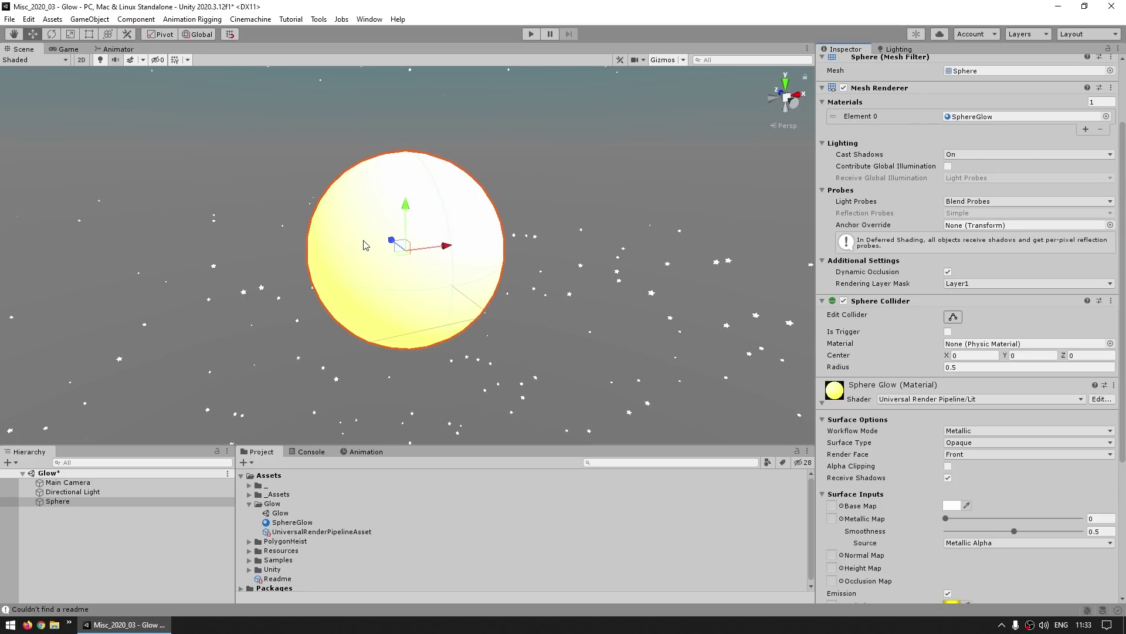
right_click(121, 543)
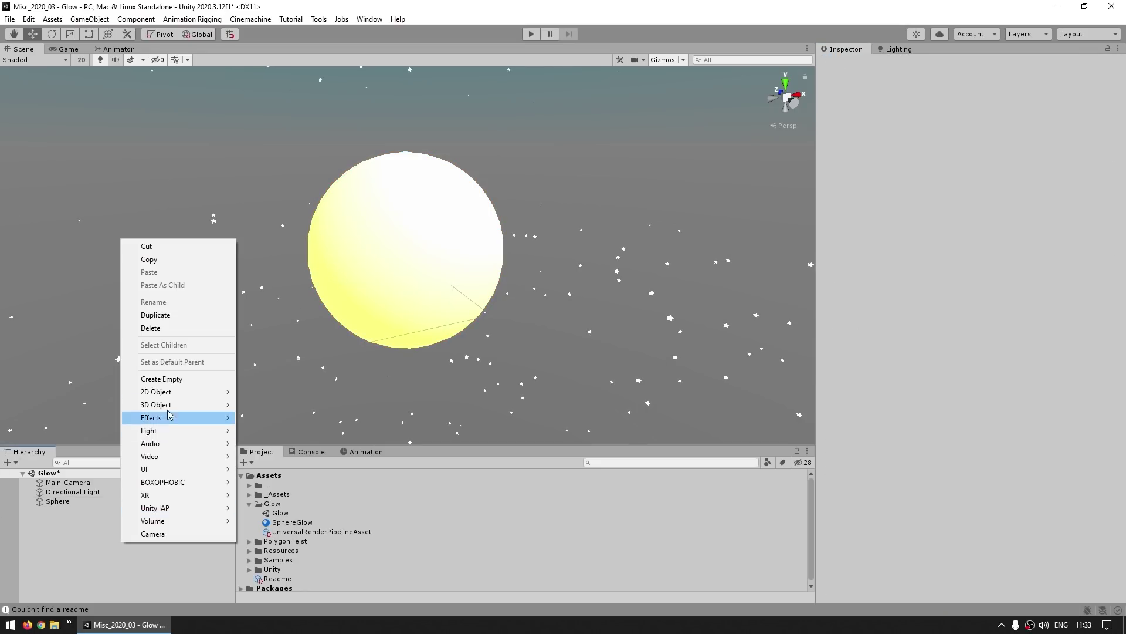
click(166, 379)
text(VostProcessing)
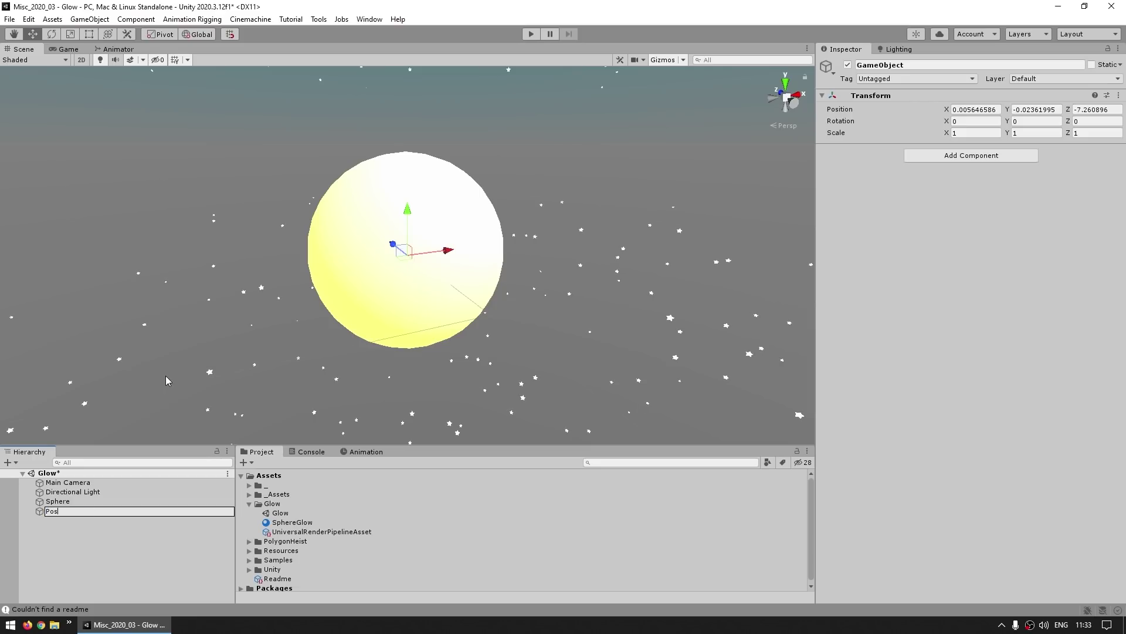
key(Return)
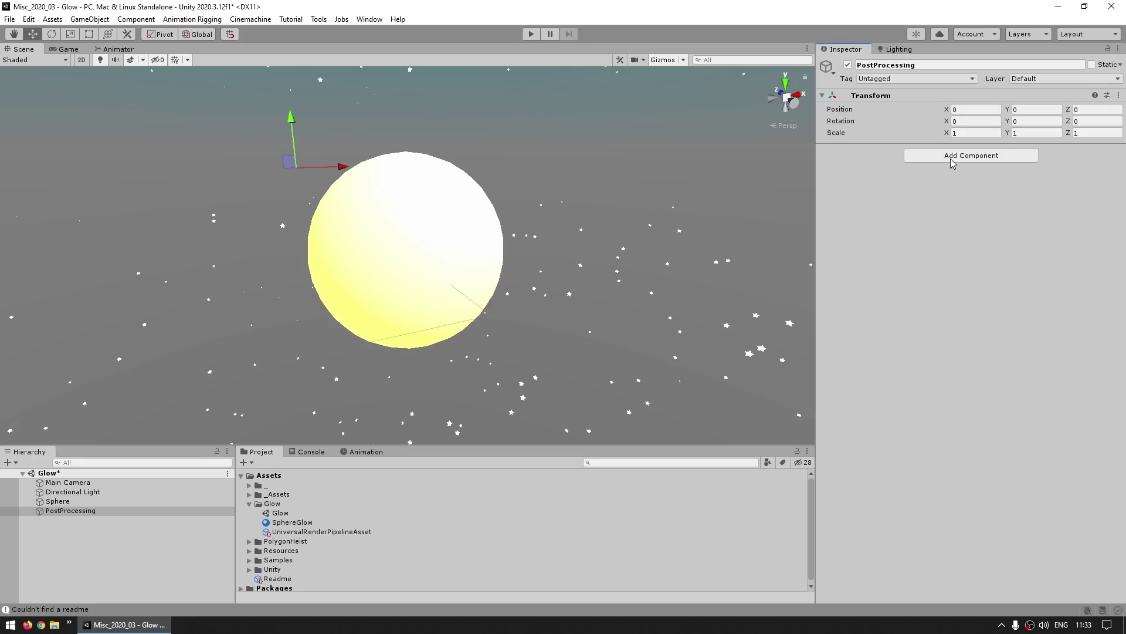
click(953, 156)
click(932, 197)
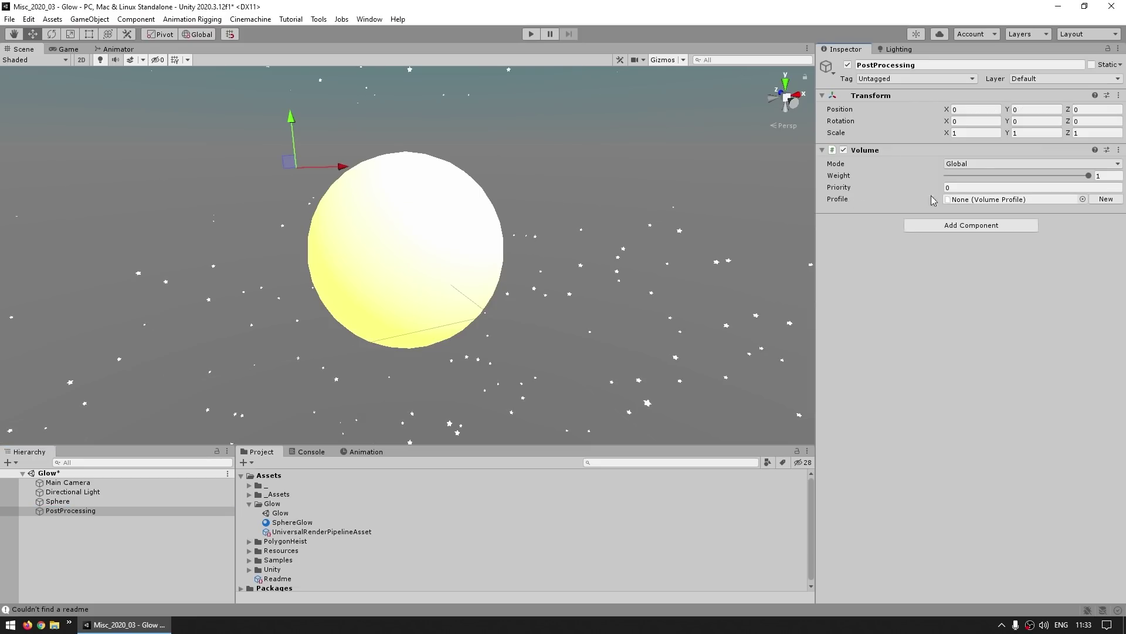
Give the volume a new profile with a Bloom override, Threshold enabled and Intensity 1.
click(1107, 199)
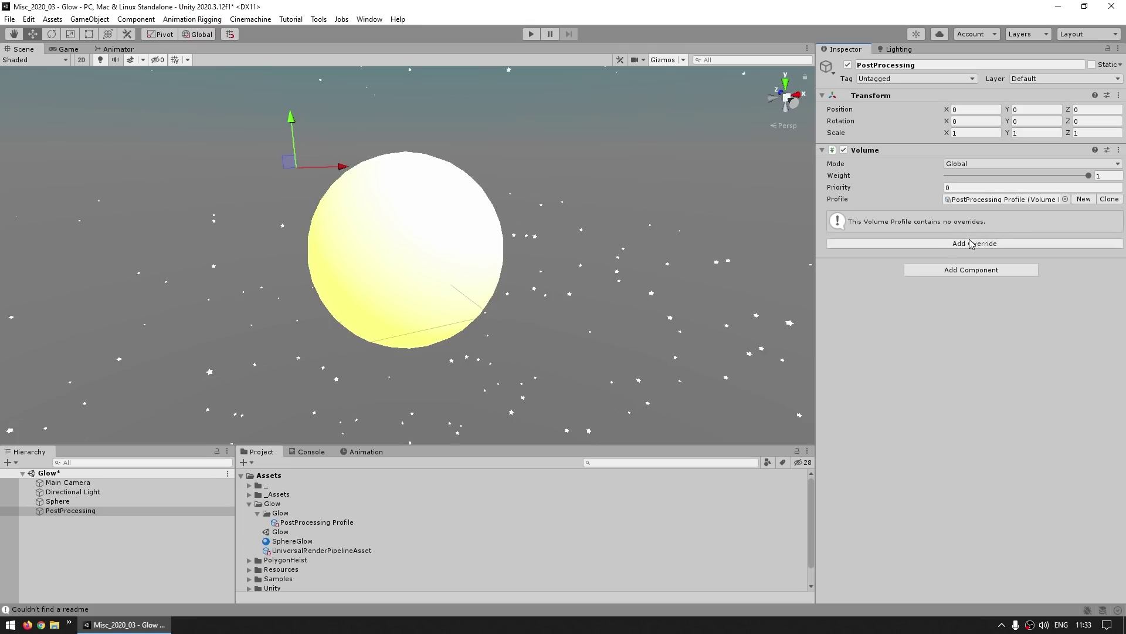
click(974, 243)
click(933, 288)
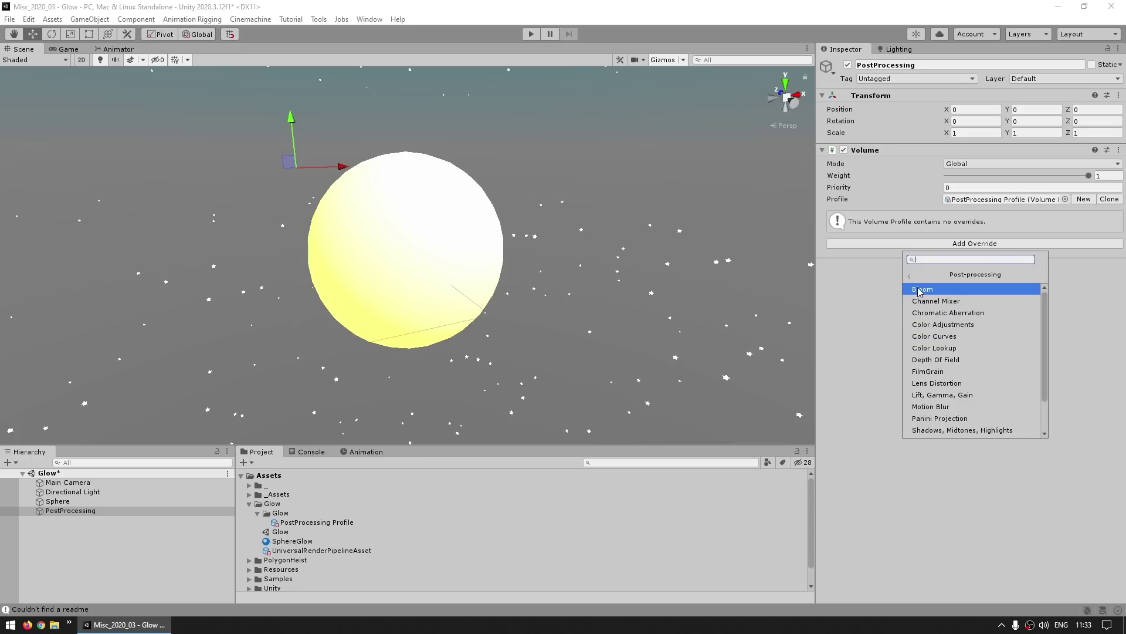
click(920, 290)
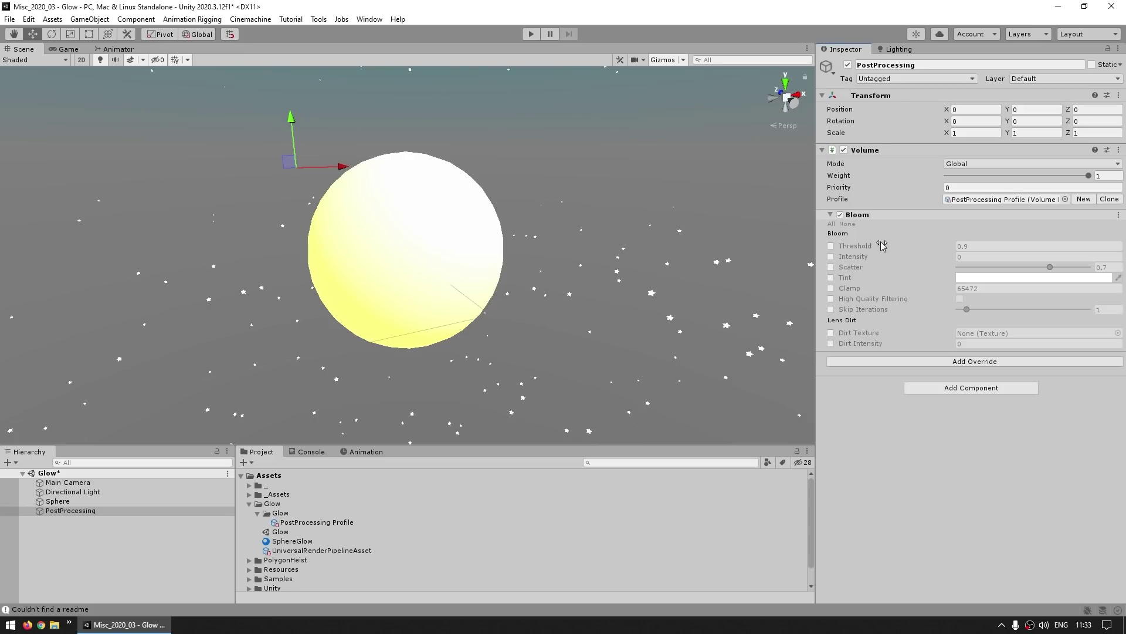
click(831, 245)
click(831, 257)
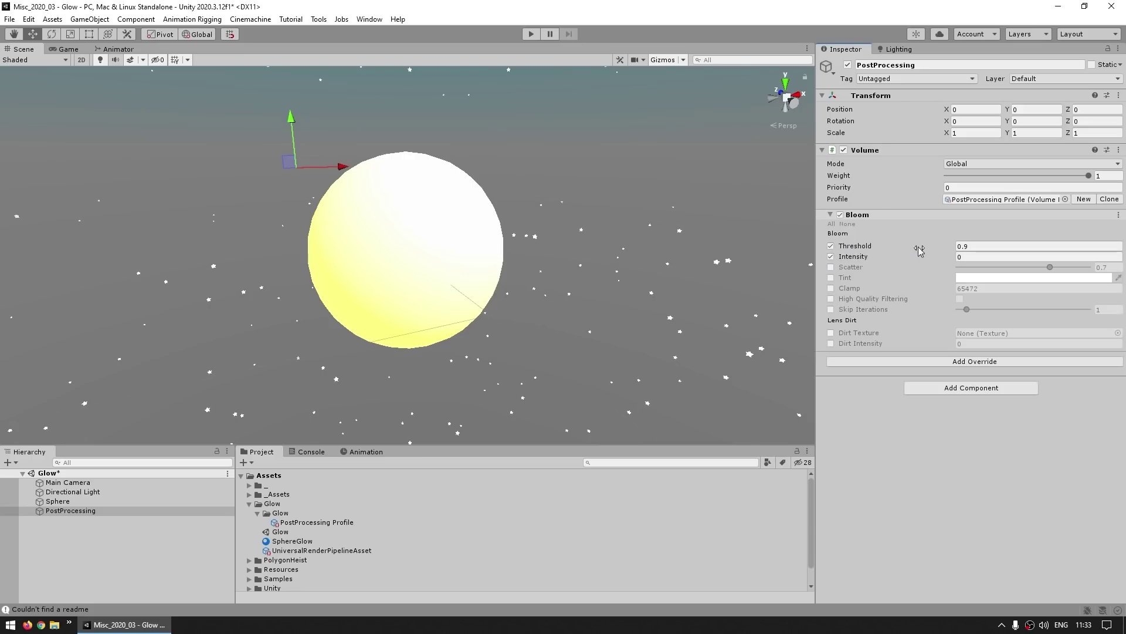
drag(856, 258, 880, 262)
click(985, 254)
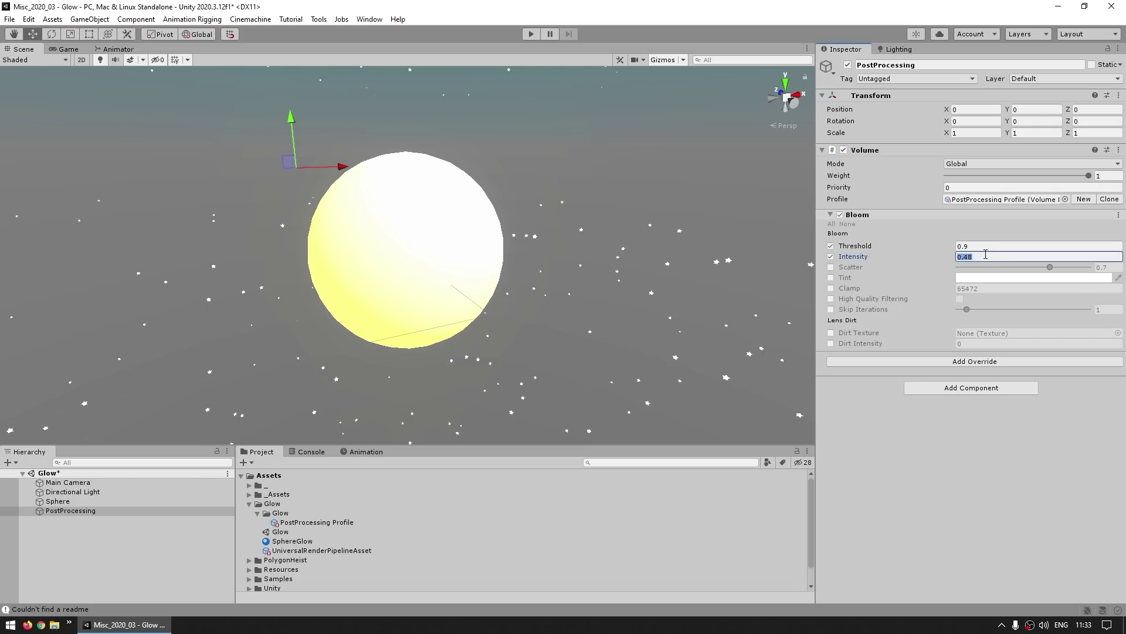
text(1)
key(Return)
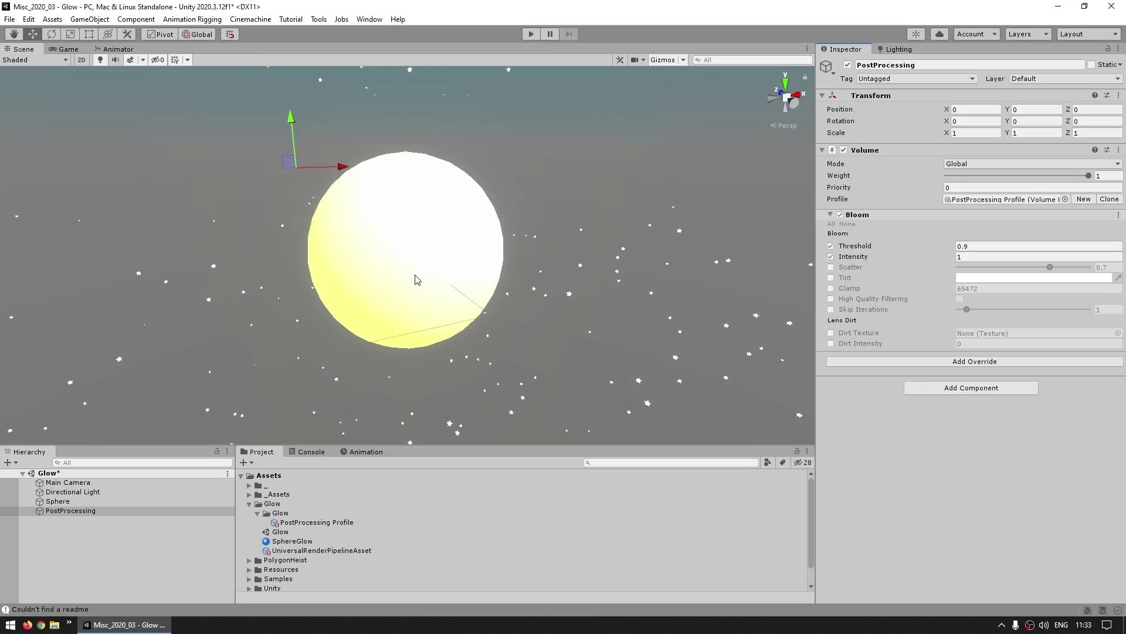
Locate the render pipeline asset through the Graphics page of Project Settings.
click(28, 19)
click(62, 363)
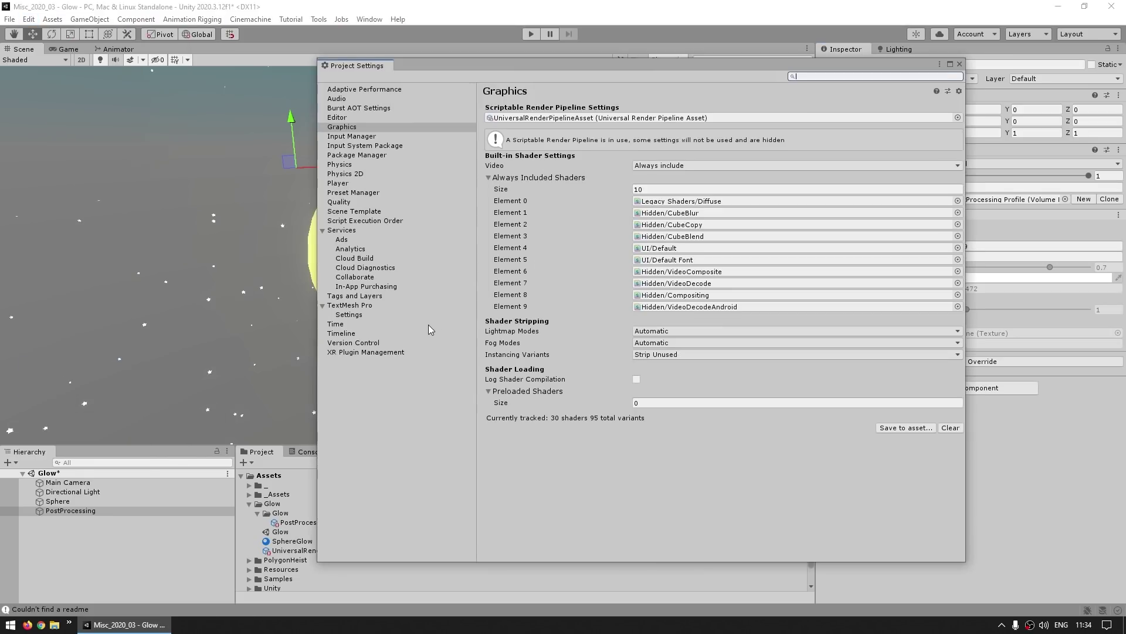
click(352, 129)
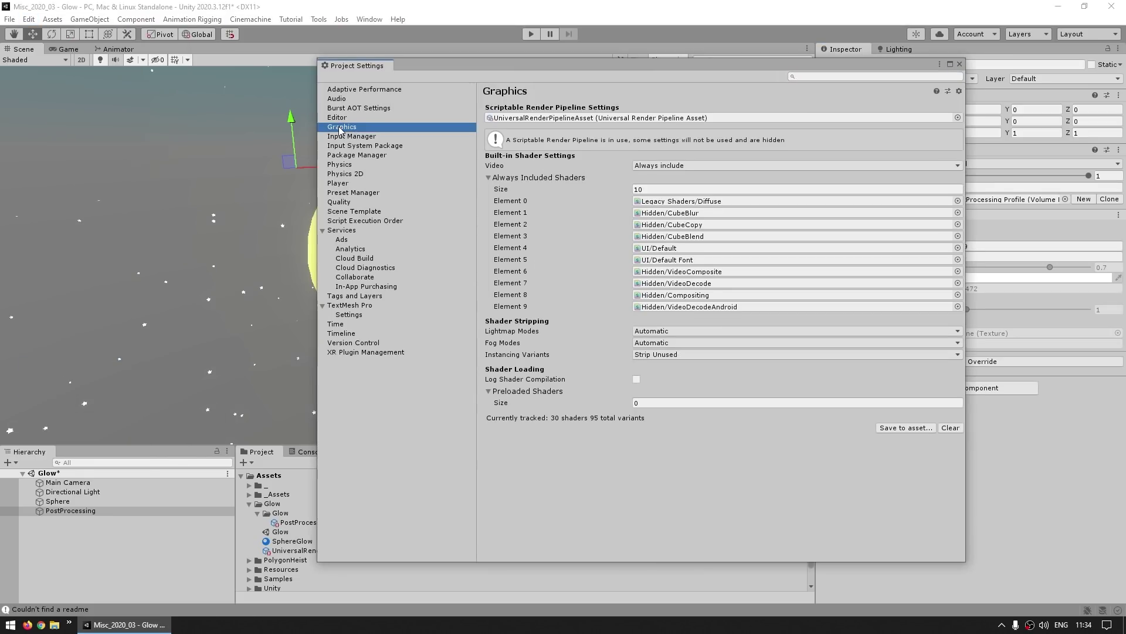
click(556, 119)
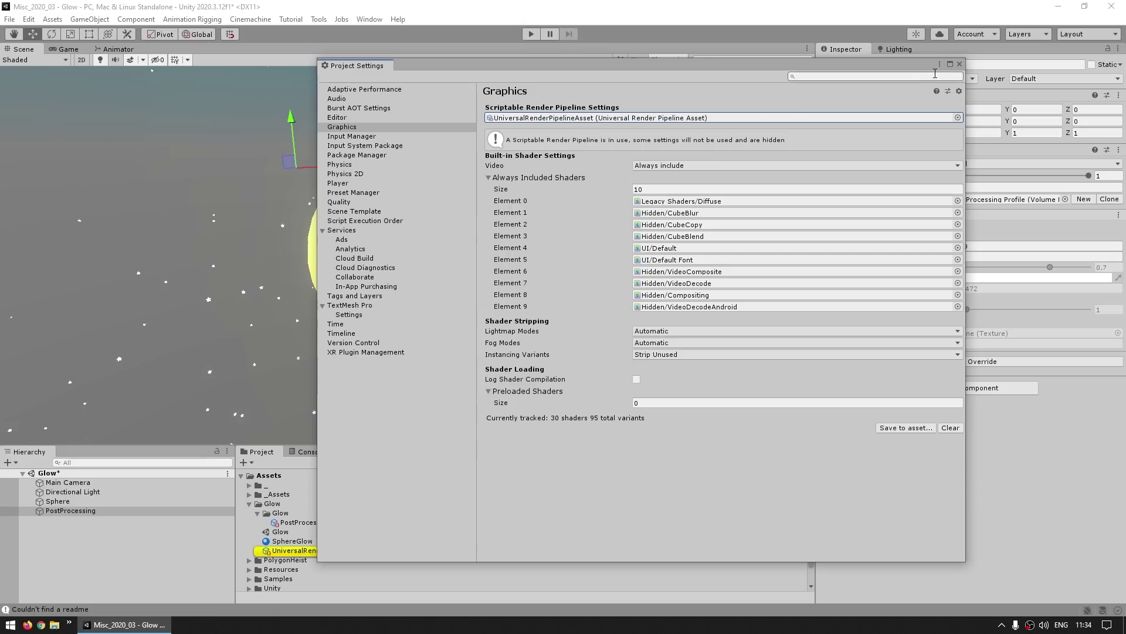
click(960, 64)
Enable HDR under Quality in the UniversalRenderPipelineAsset.
click(320, 552)
click(858, 170)
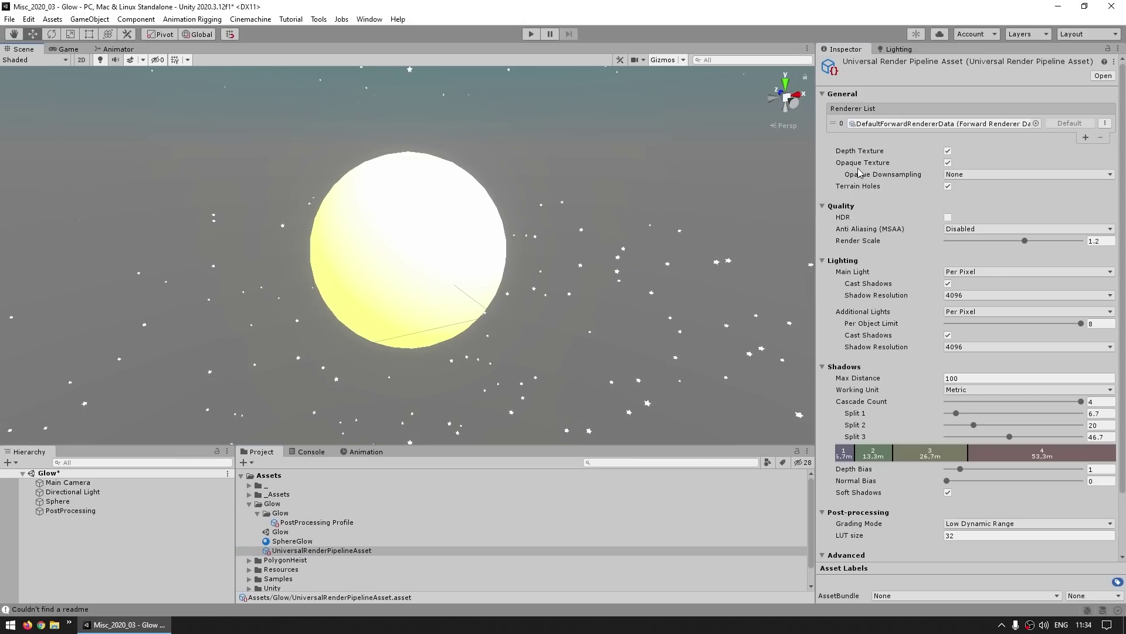
click(844, 218)
click(948, 217)
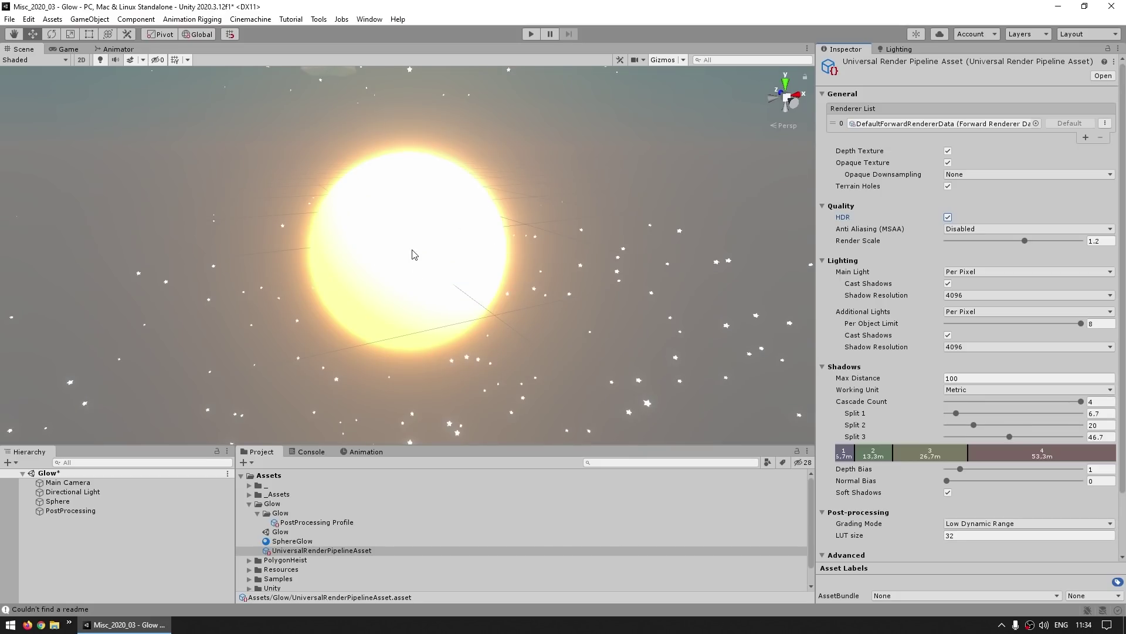
Compare the Scene view with effects off and on, then switch to the Game view.
click(131, 60)
click(131, 59)
click(131, 59)
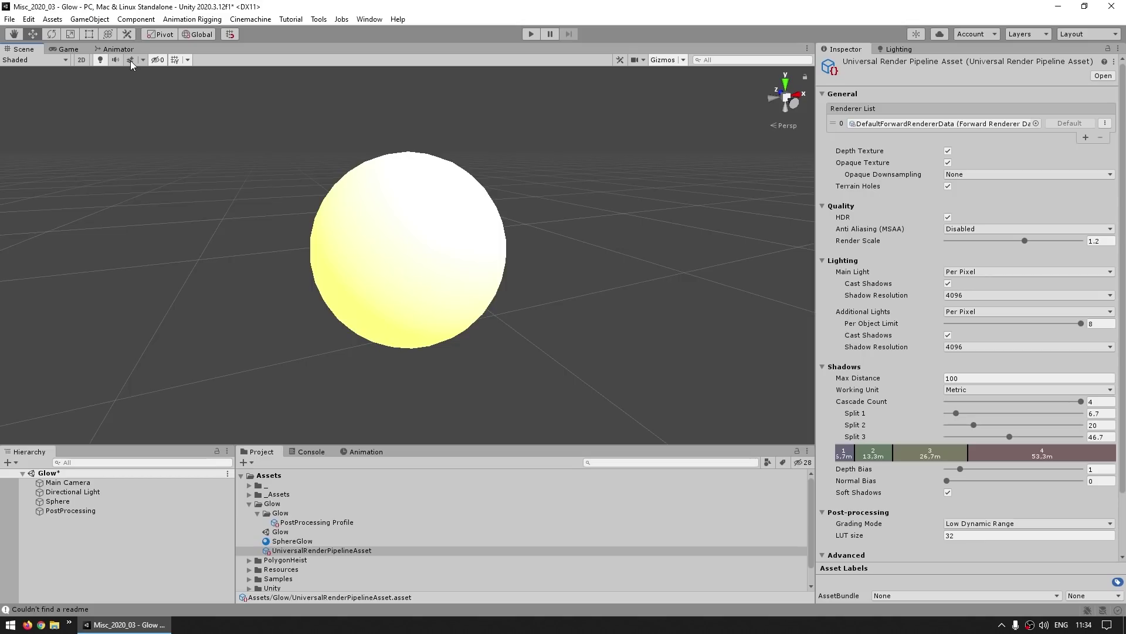
click(131, 60)
click(143, 60)
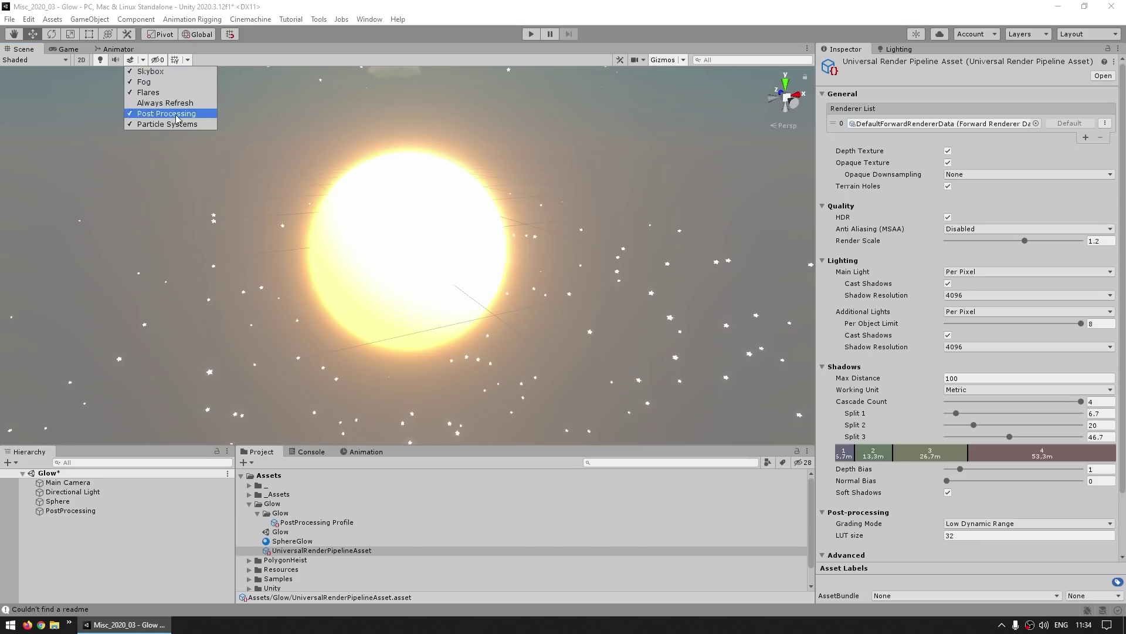
click(364, 169)
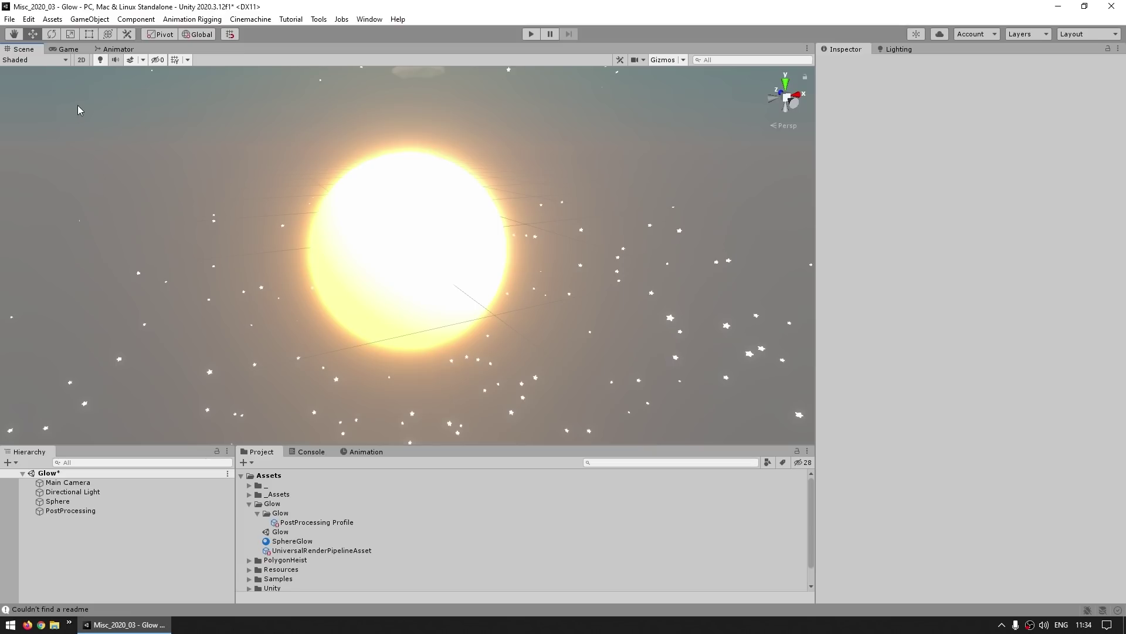
click(67, 49)
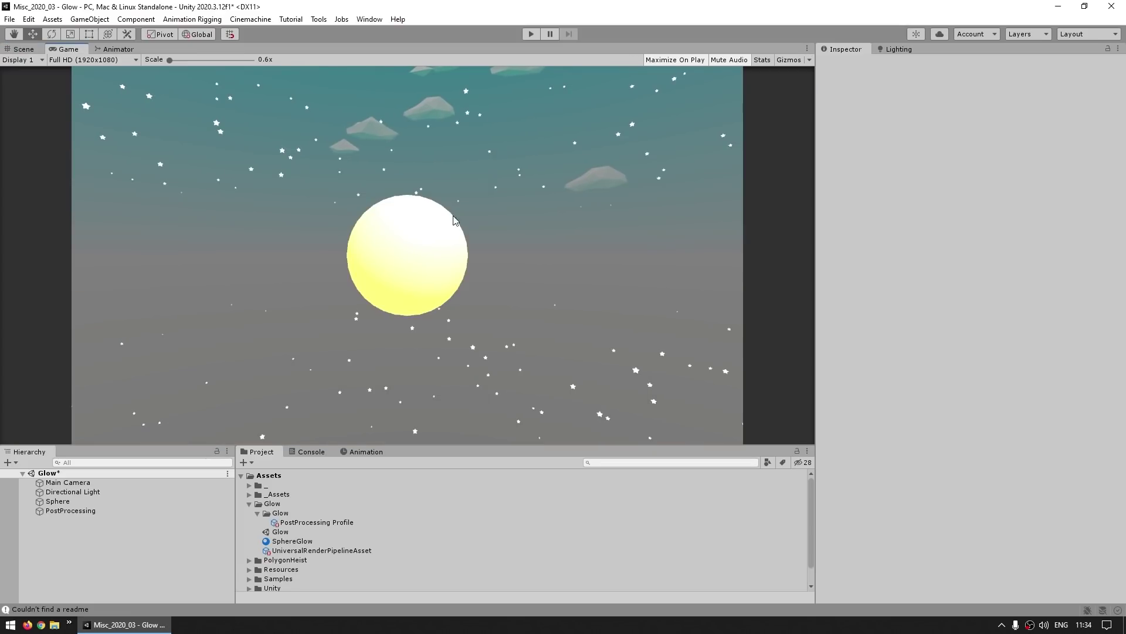
Tick Post Processing in the Main Camera's Rendering settings.
click(68, 483)
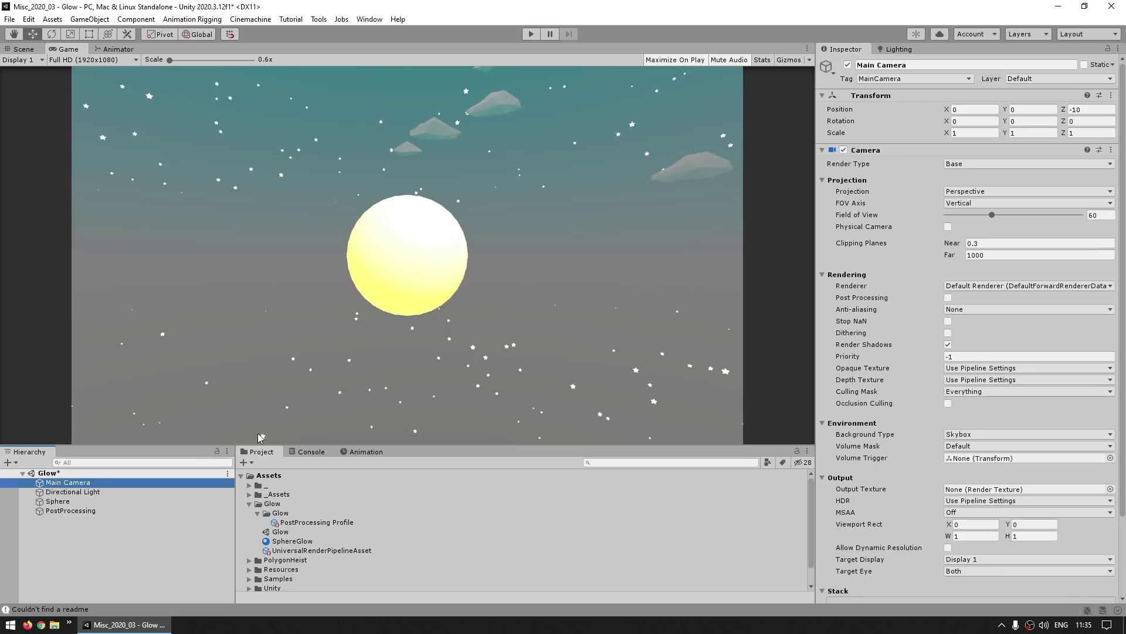
click(850, 300)
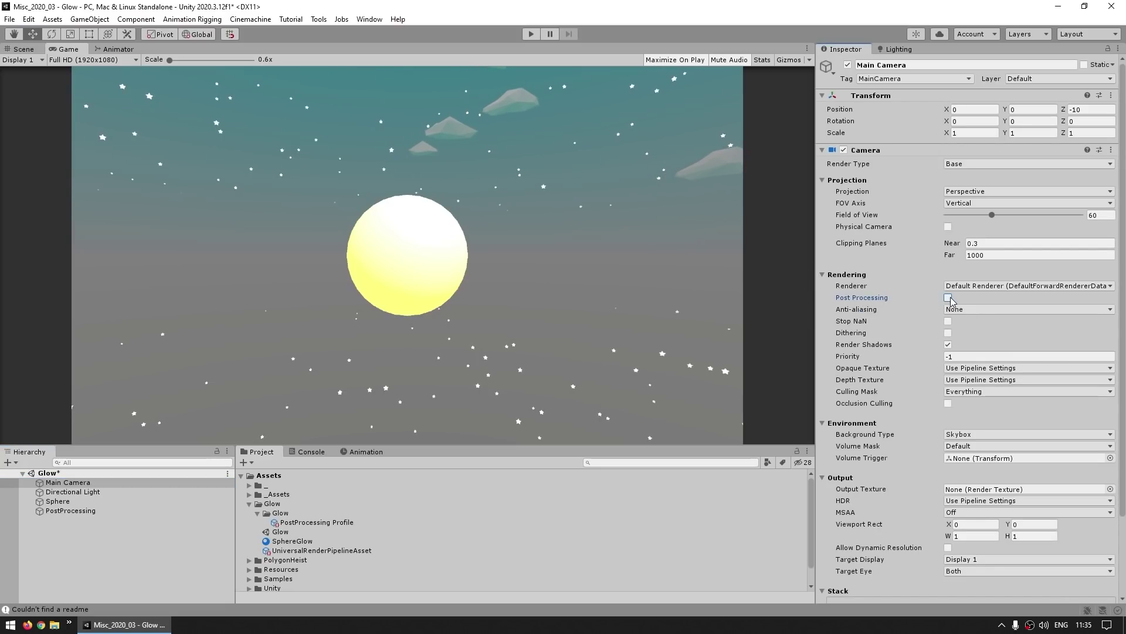
click(948, 298)
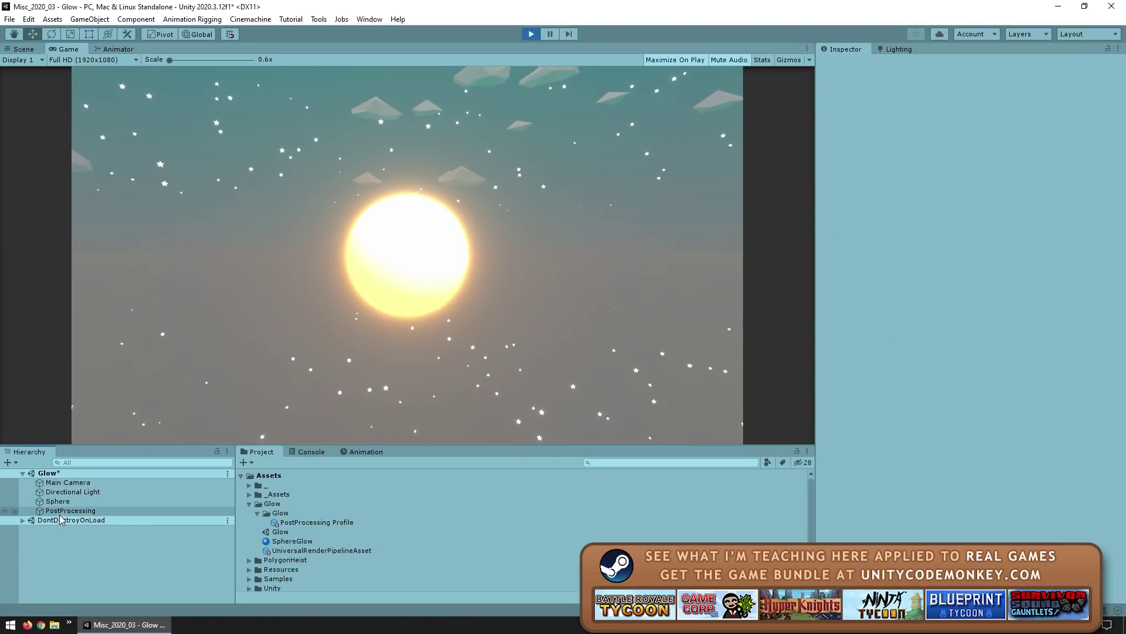
Recolour the sphere's emission to cyan (0, 120, 255) at intensity about 3.42, then select PostProcessing.
click(79, 503)
scroll(938, 352, down, 5)
click(946, 393)
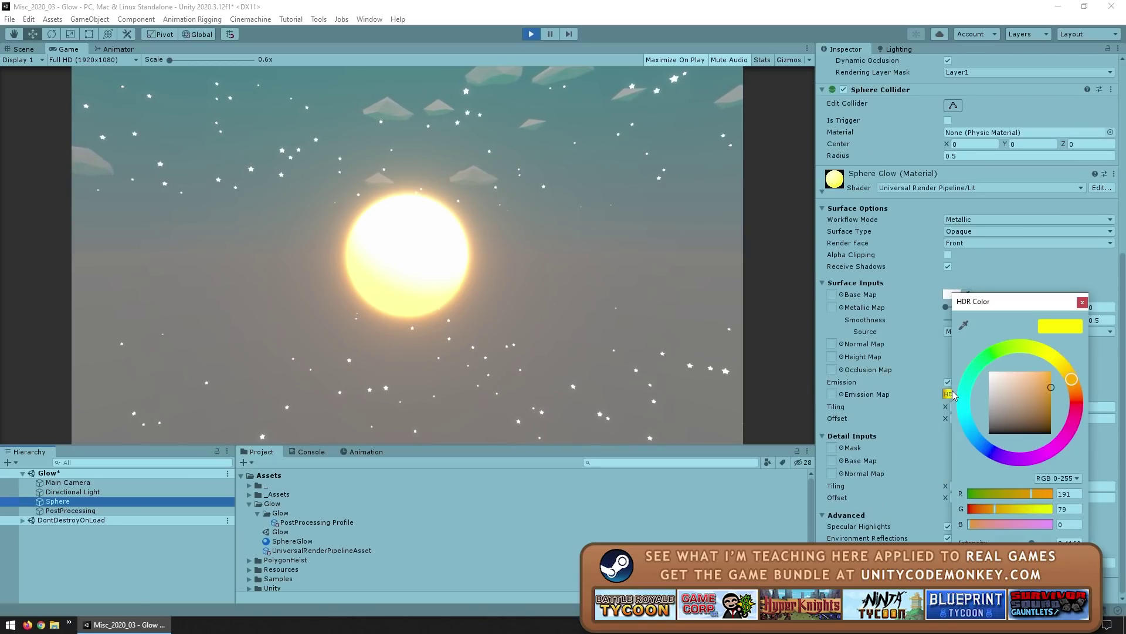
mouse_move(1018, 397)
mouse_down()
mouse_move(990, 374)
mouse_move(886, 371)
mouse_up()
click(977, 356)
drag(1023, 387, 1051, 371)
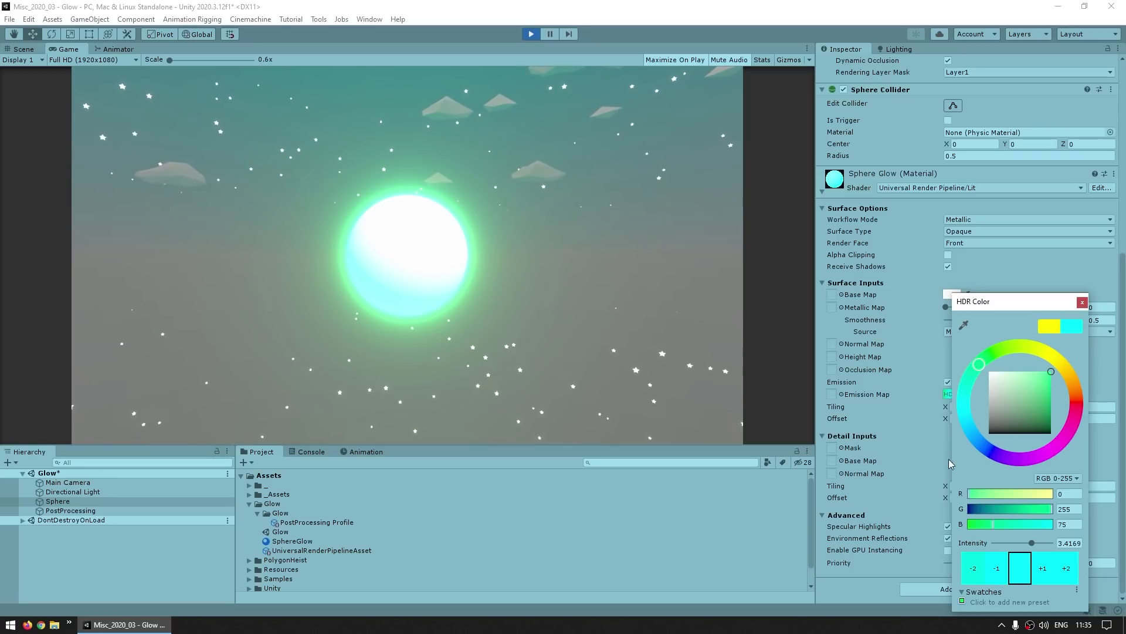
mouse_move(975, 367)
mouse_down()
mouse_move(973, 432)
mouse_move(989, 435)
mouse_up()
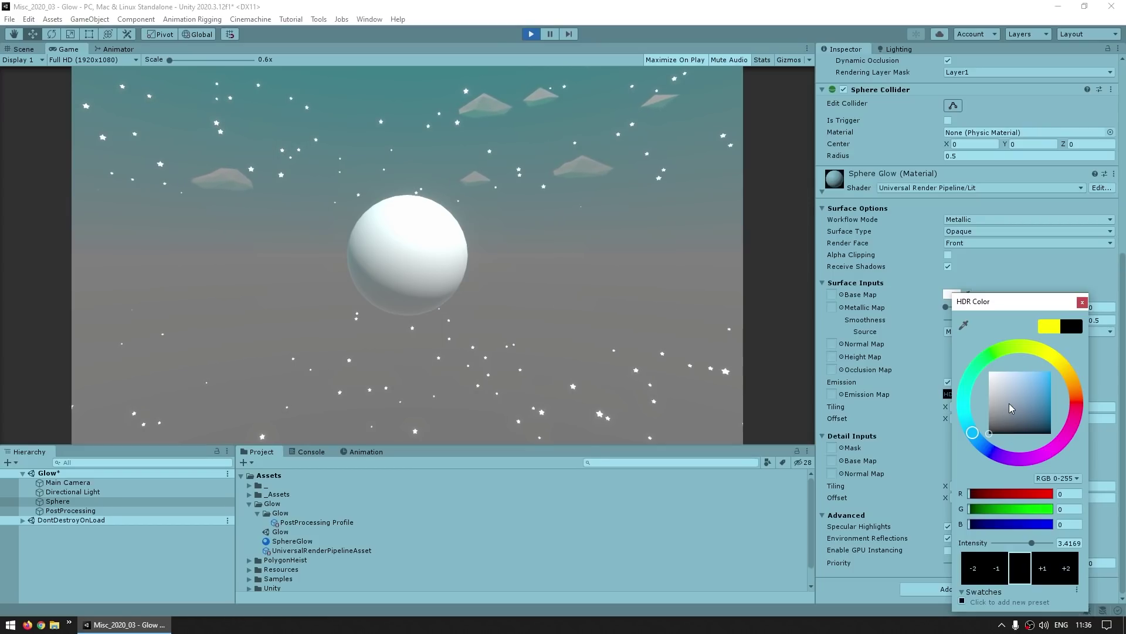
key(Escape)
click(70, 511)
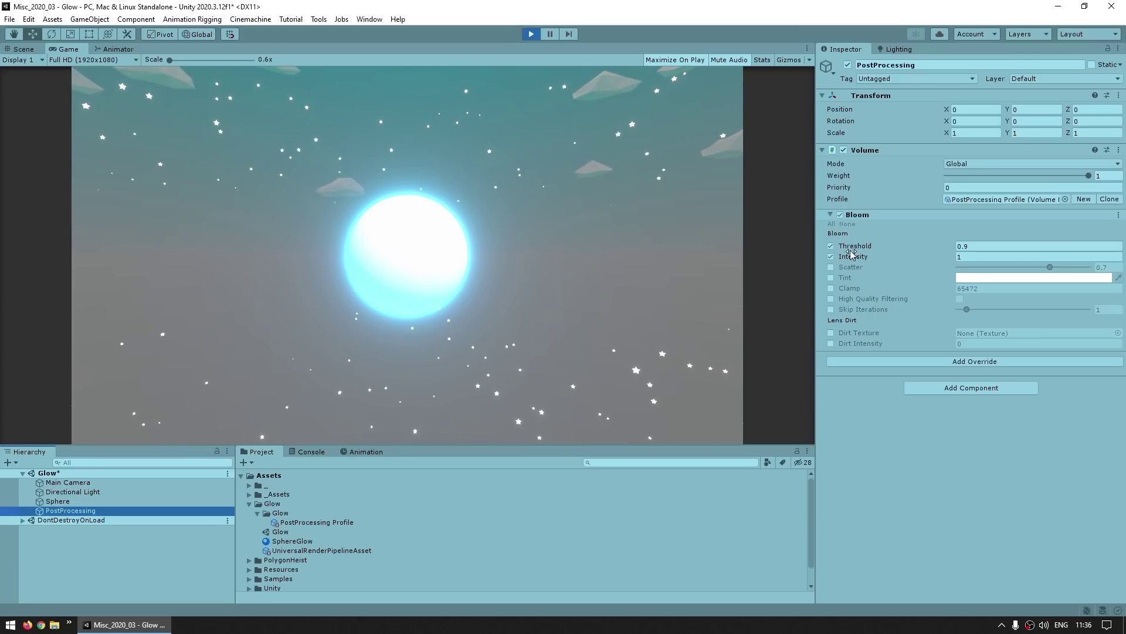
Try out different Bloom Threshold values, scrubbing and typing 1 and 0.5.
drag(851, 246, 900, 251)
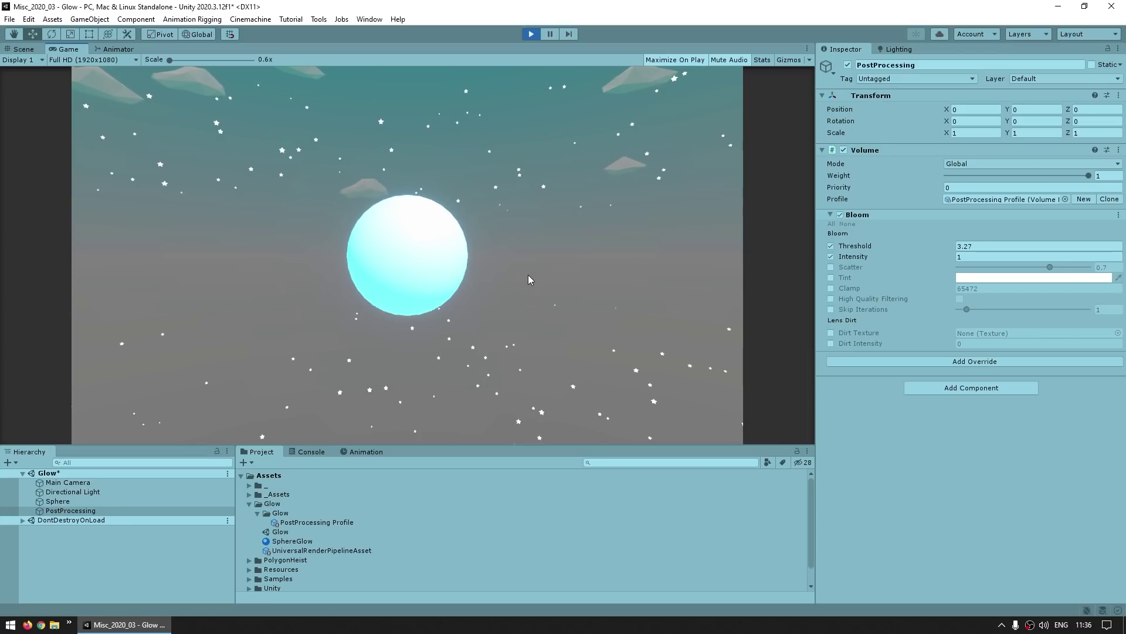
click(988, 243)
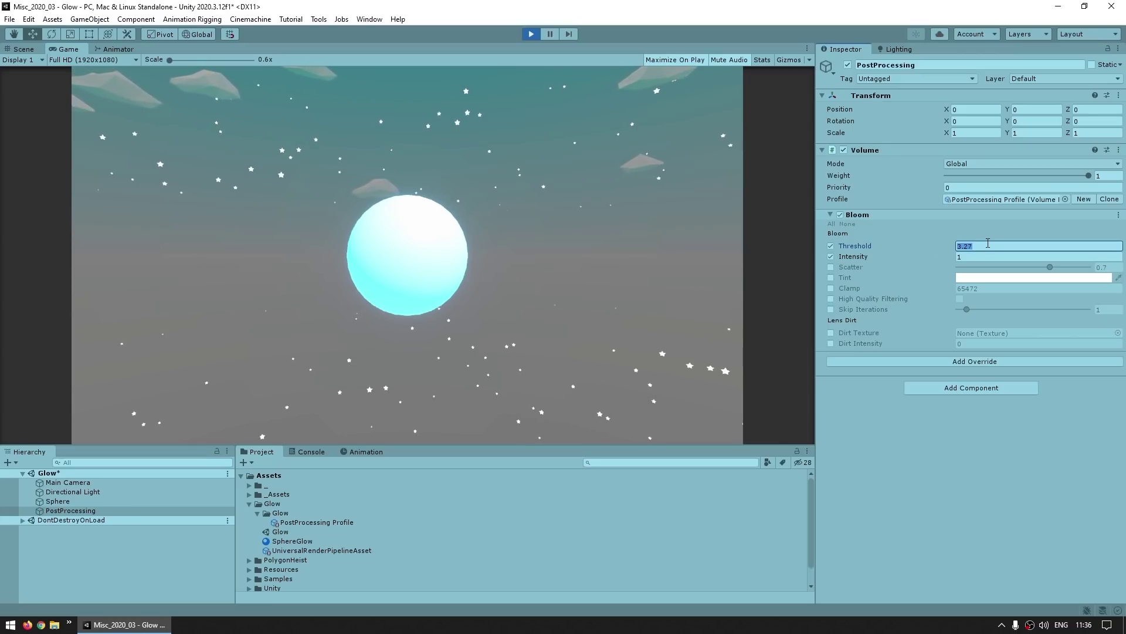
text(1)
key(Return)
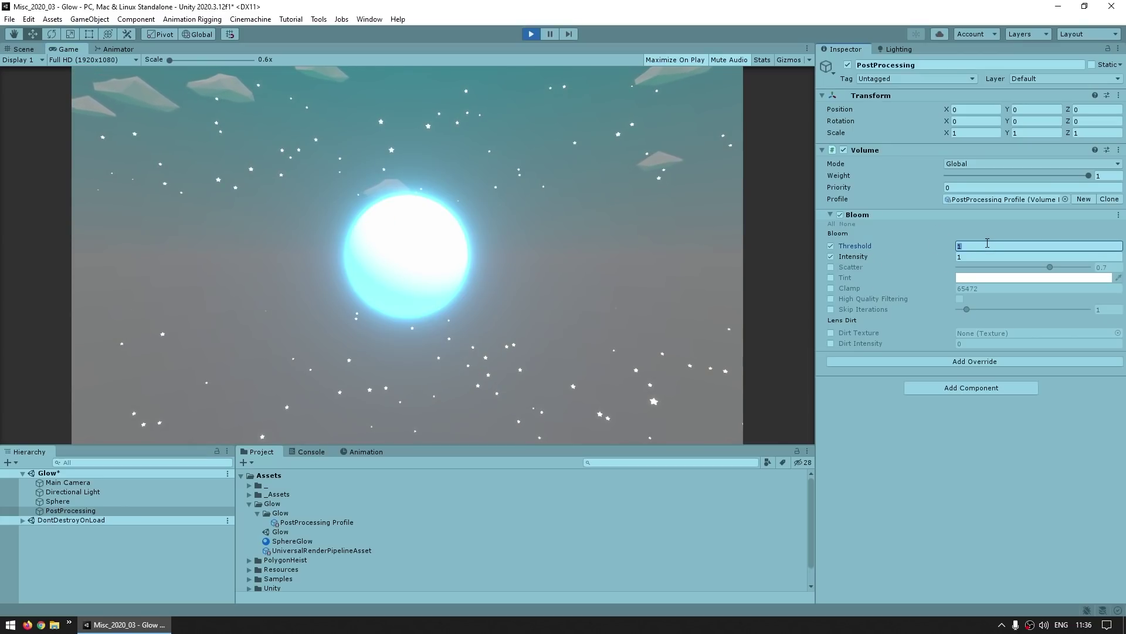
text(0.5)
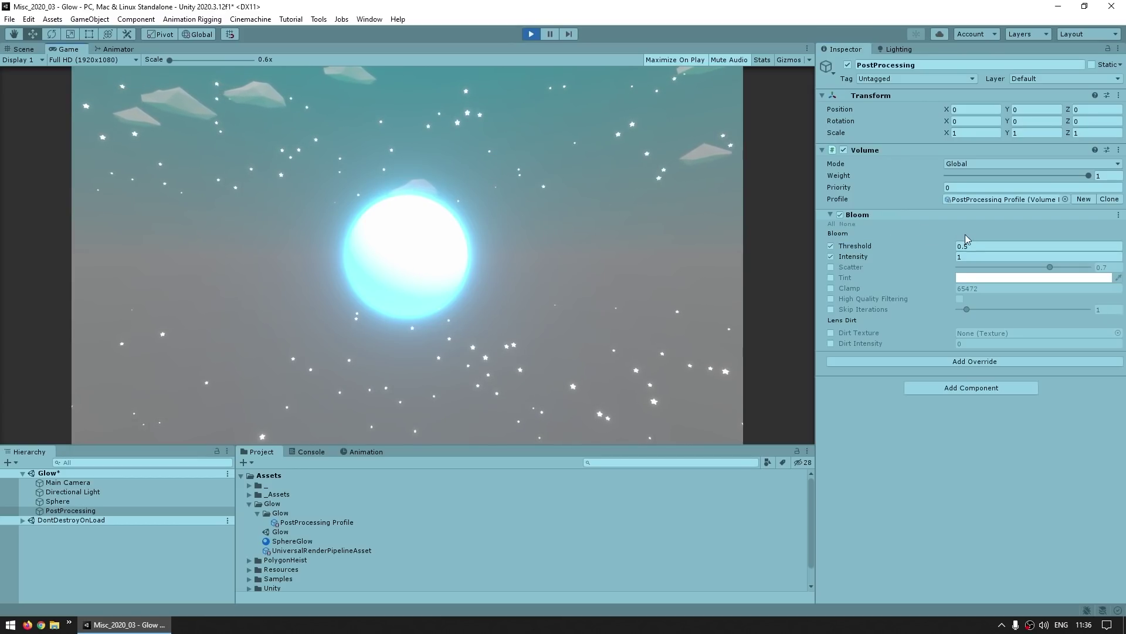
click(981, 251)
text(1)
key(Return)
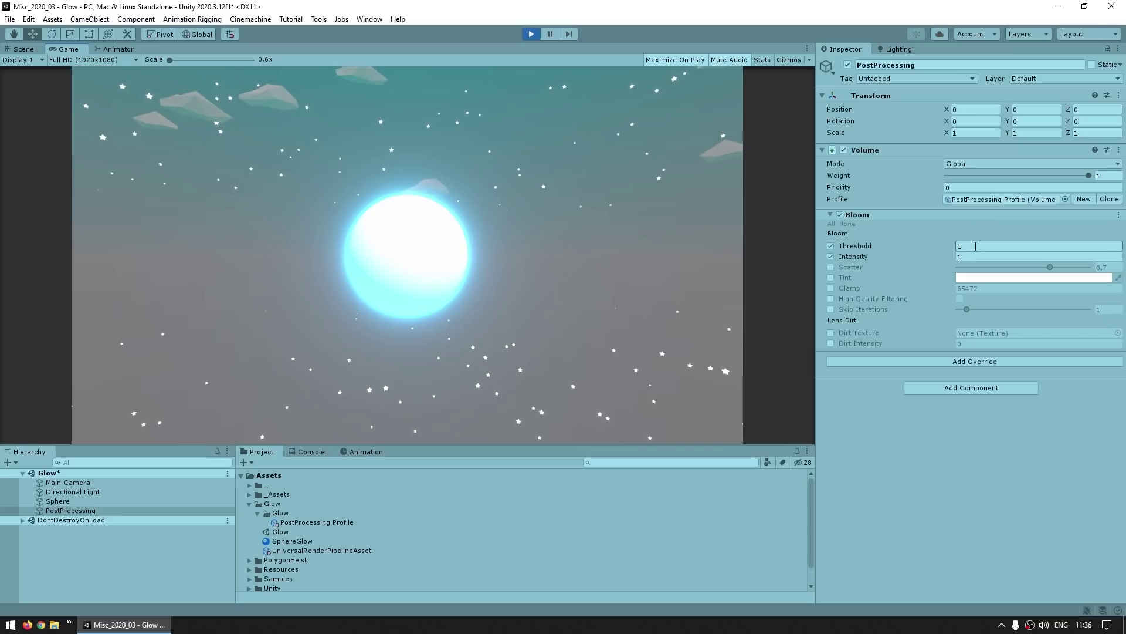
Settle on a Bloom Threshold of 0.9 and raise Bloom Intensity to 1.15.
text(0.1)
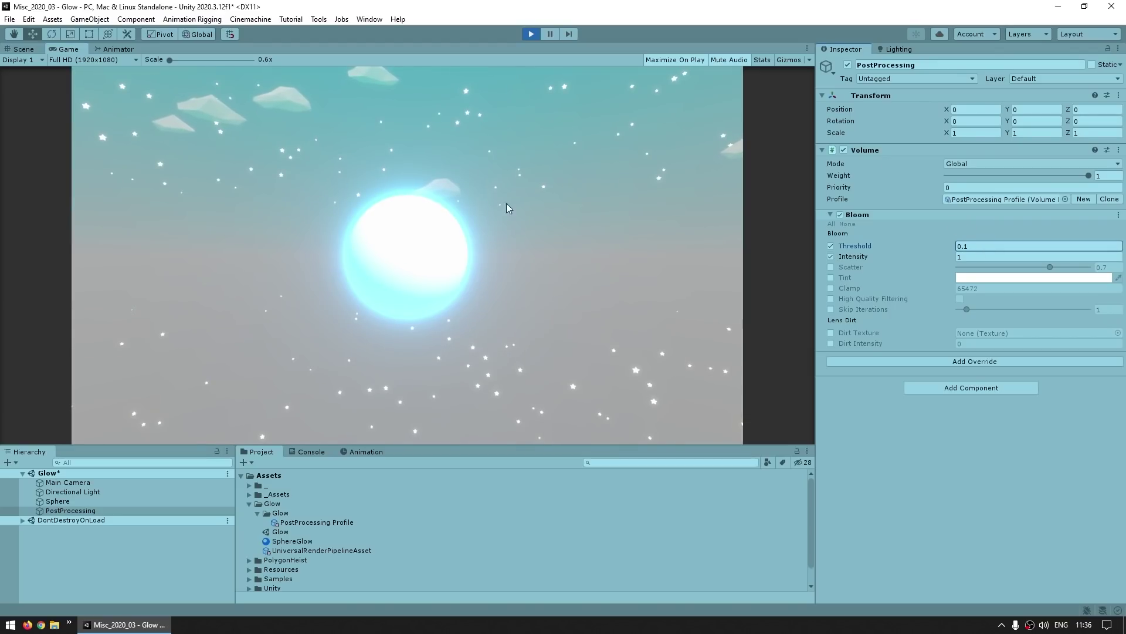
key(Return)
click(1018, 242)
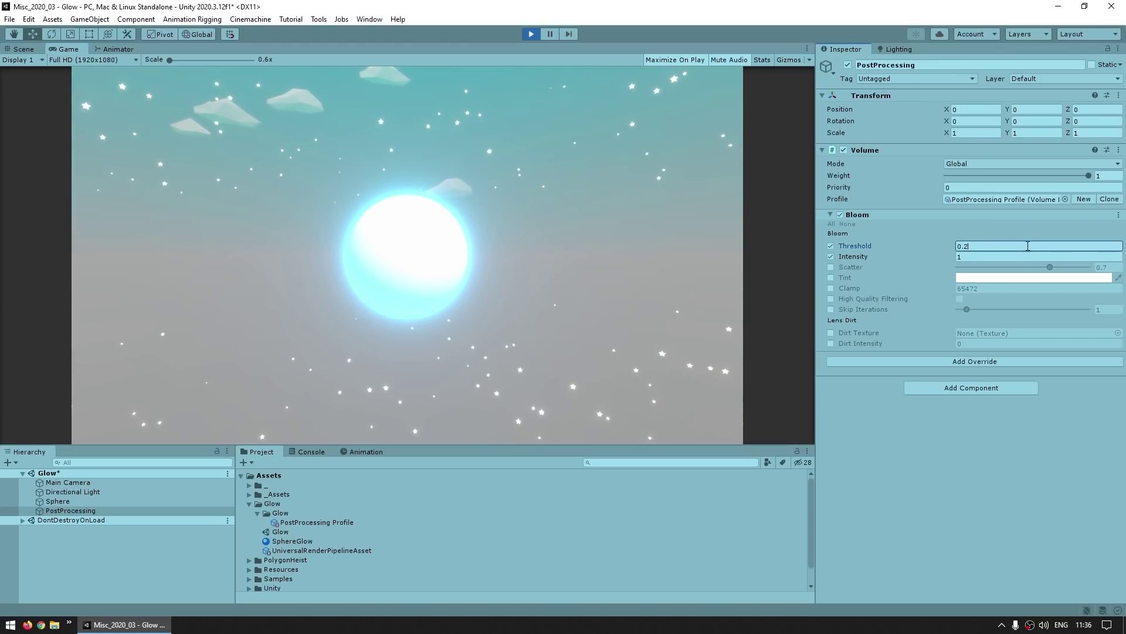
text(3.2)
key(ctrl+a)
text(0.9)
drag(849, 258, 948, 255)
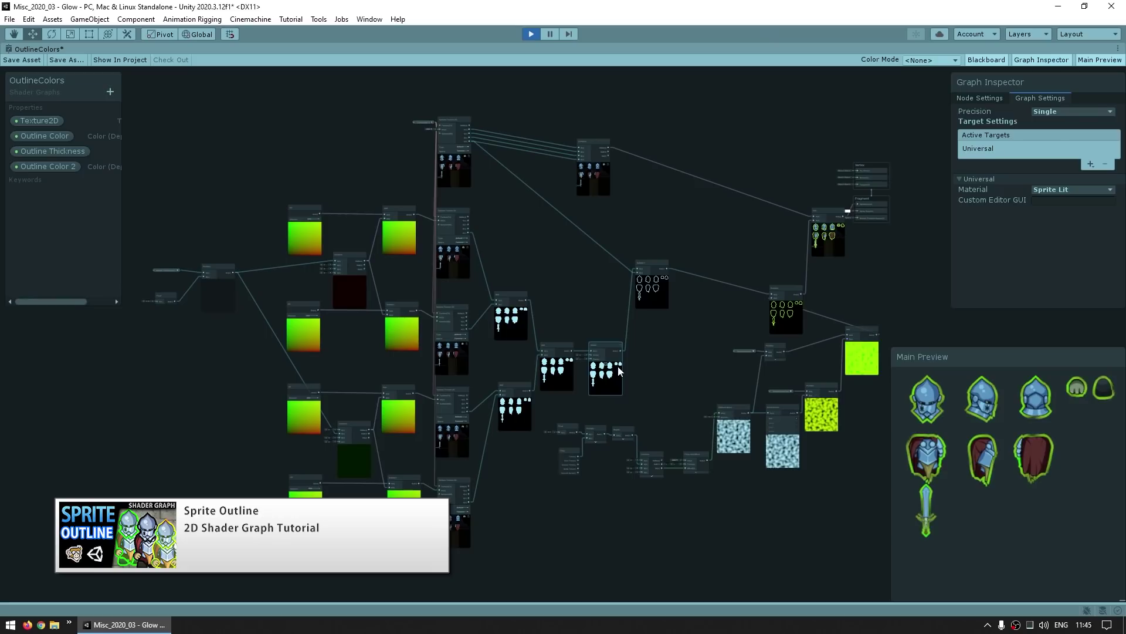
Inspect how Outline Color feeds the Multiply and Add nodes into the Fragment output.
scroll(826, 360, up, 5)
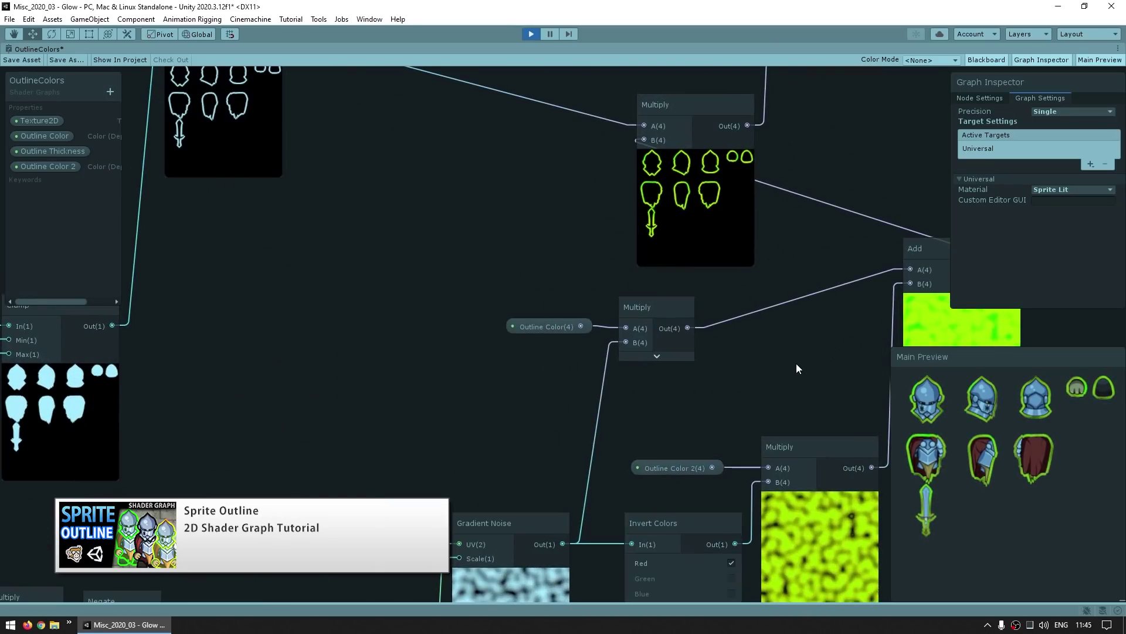
drag(418, 284, 684, 332)
middle_drag(684, 332, 459, 380)
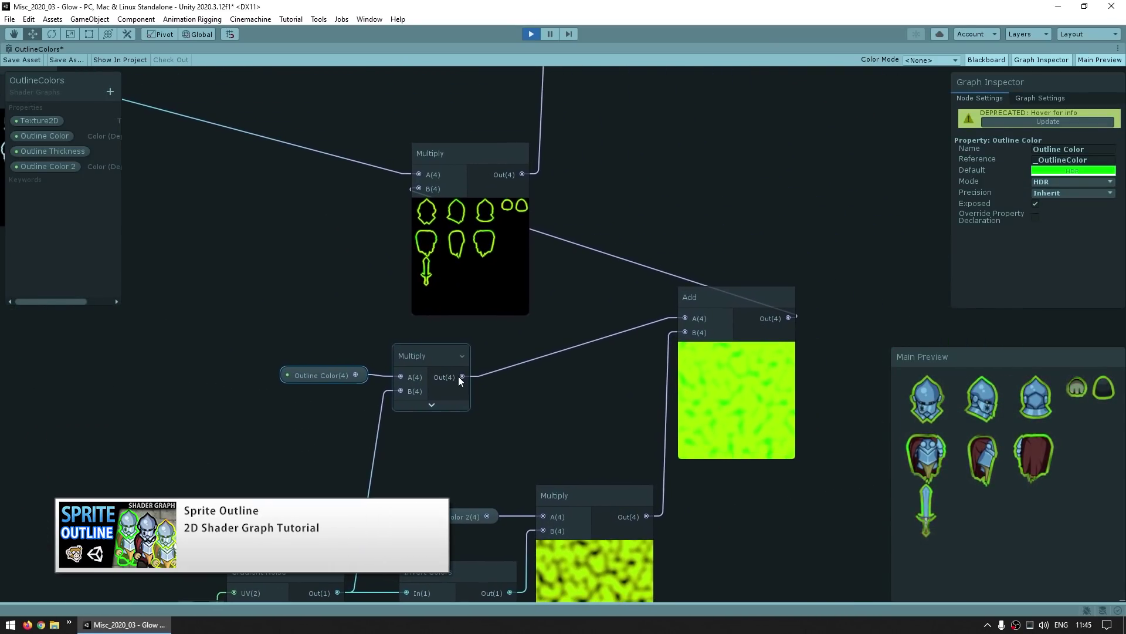
click(592, 361)
drag(643, 226, 833, 422)
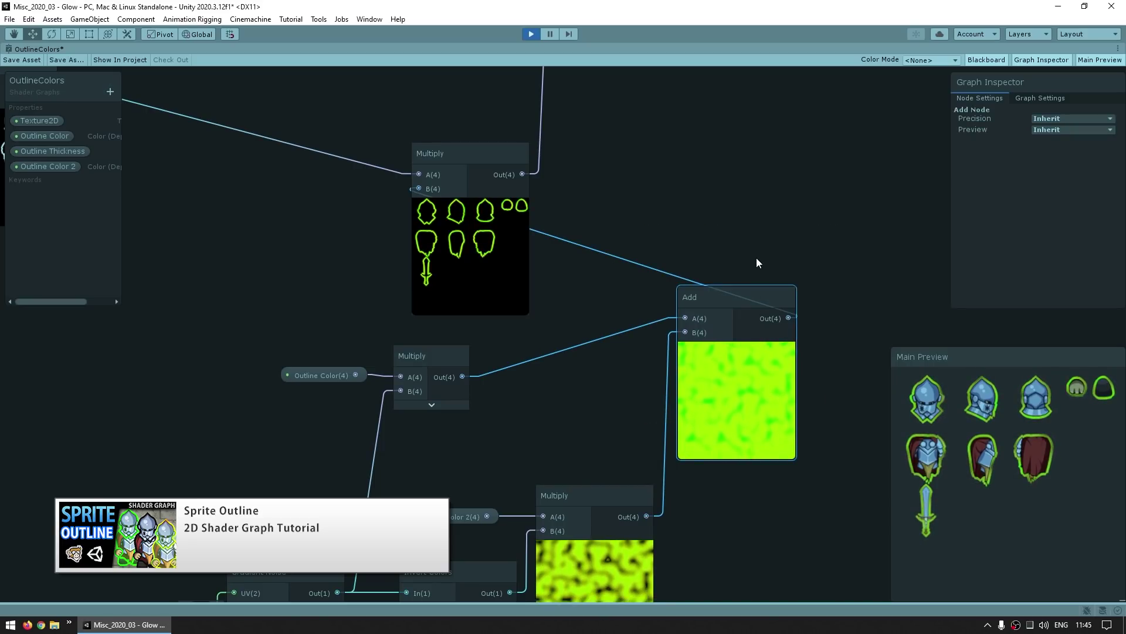
scroll(756, 262, down, 3)
middle_drag(739, 262, 702, 384)
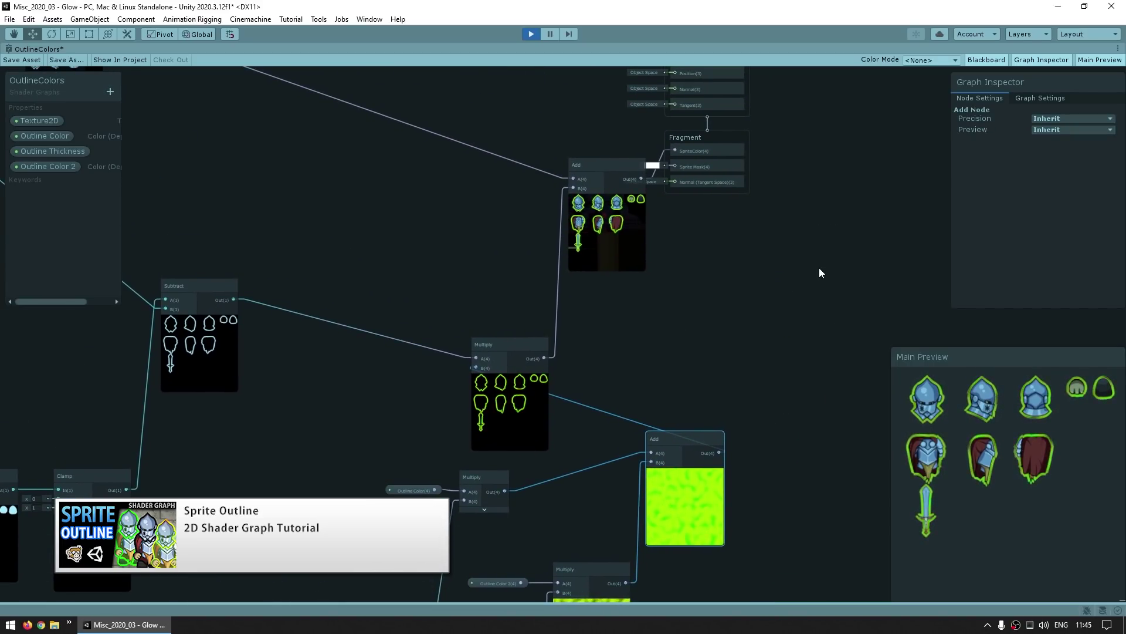